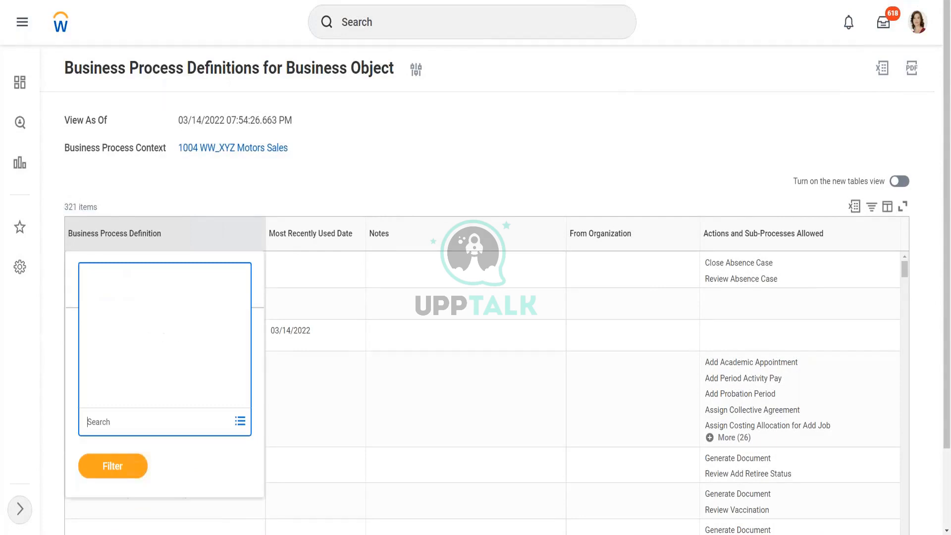
Step: Filter the Business Process Definition column on 'create position', keeping only Create Position (Default Definition)
text(create position)
key(Return)
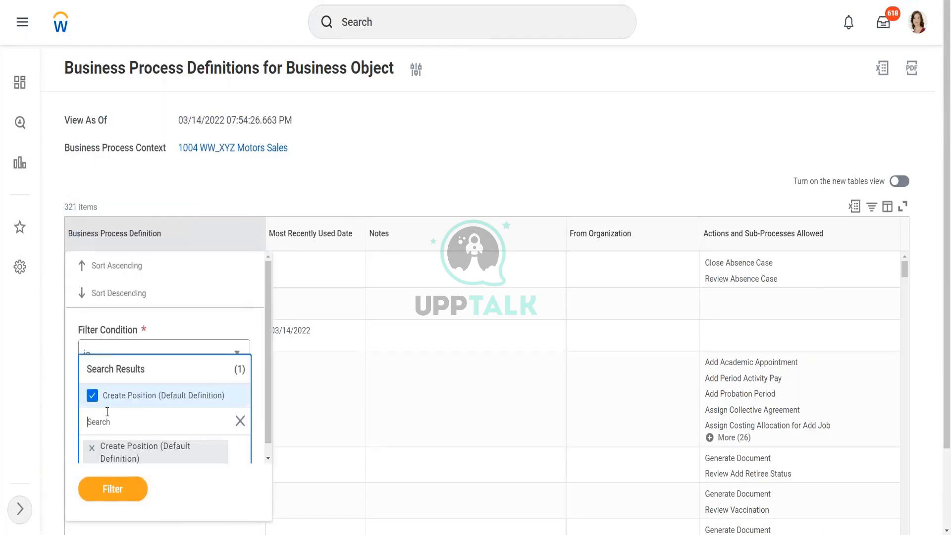
click(113, 488)
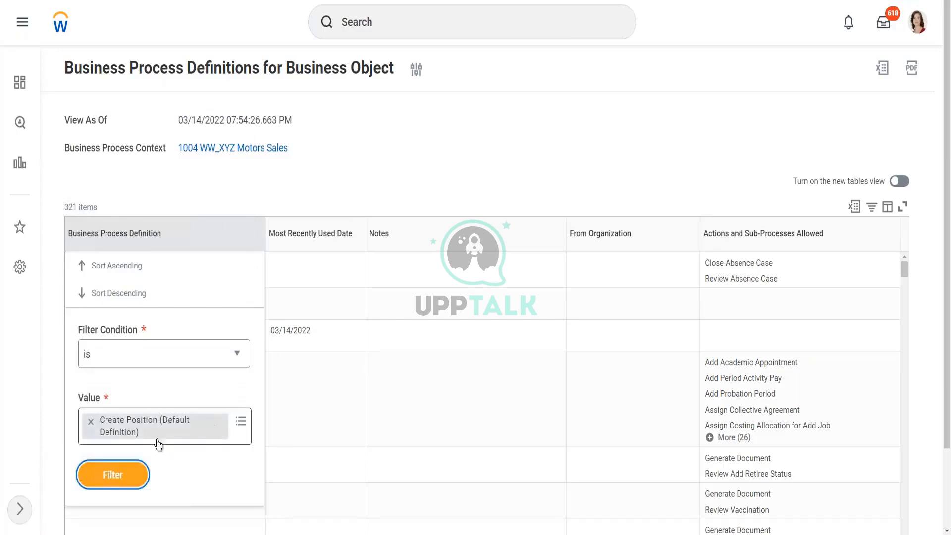
click(114, 475)
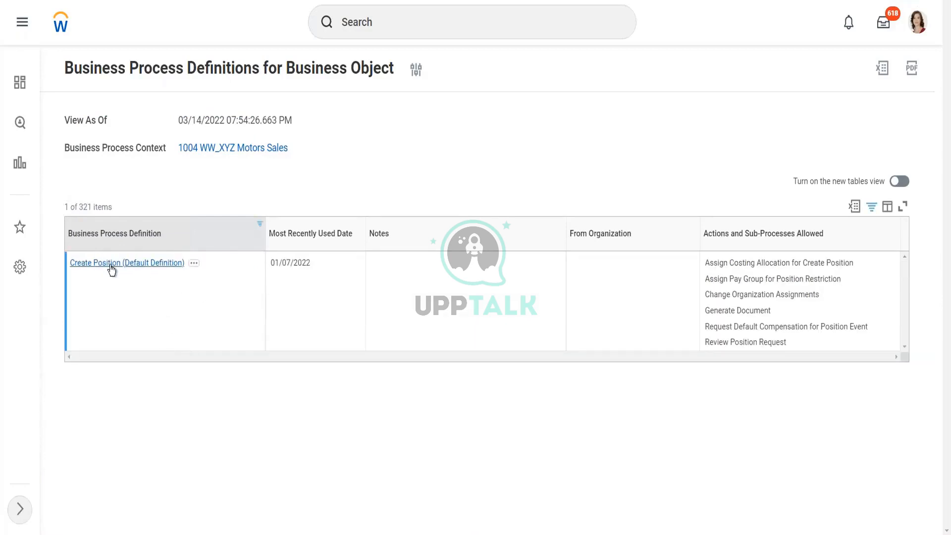
click(113, 271)
Step: Open Create Position (Default Definition) and review its single Initiation step requiring Location
click(117, 272)
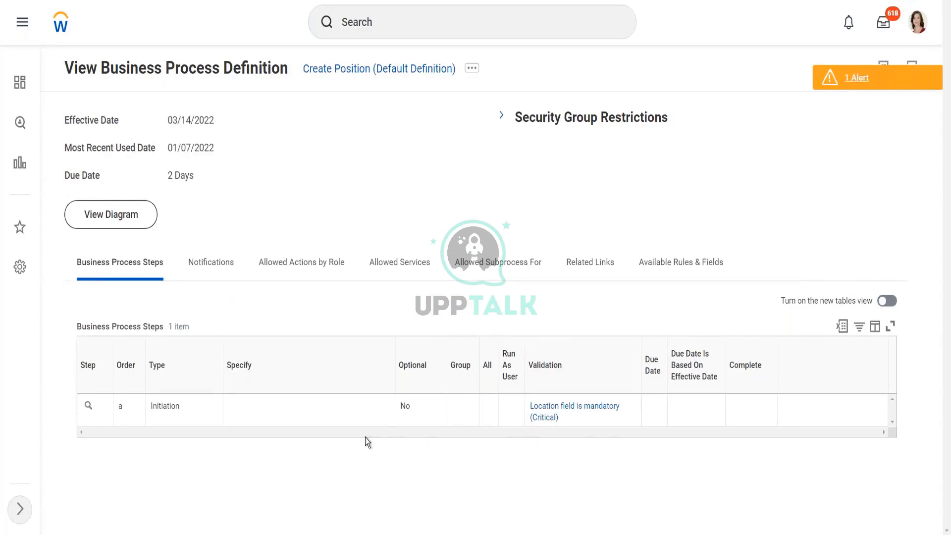
mouse_move(587, 410)
mouse_move(156, 406)
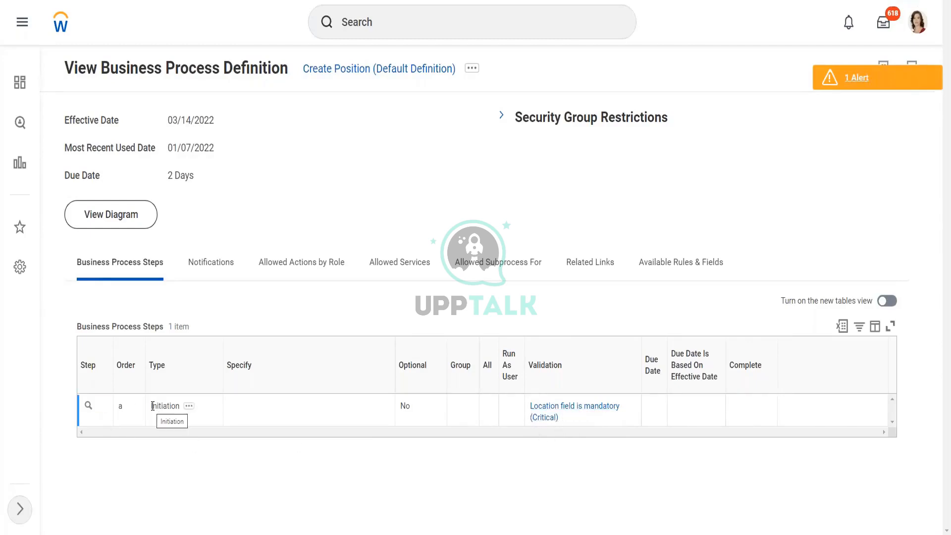
drag(153, 406, 181, 406)
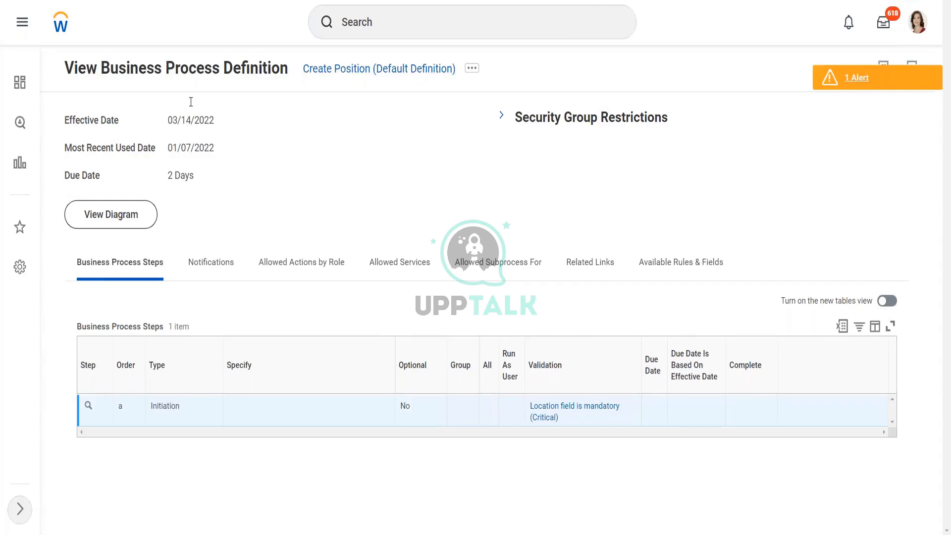
Step: Search '1001' and go from 1001 through 1002 to 1004 WW_XYZ Motors Sales' Business Process actions
click(400, 21)
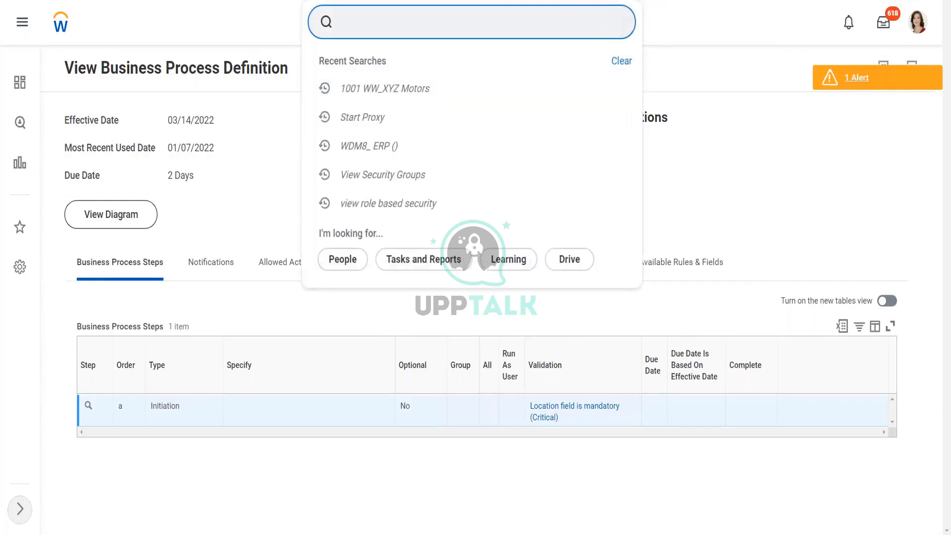
text(1001)
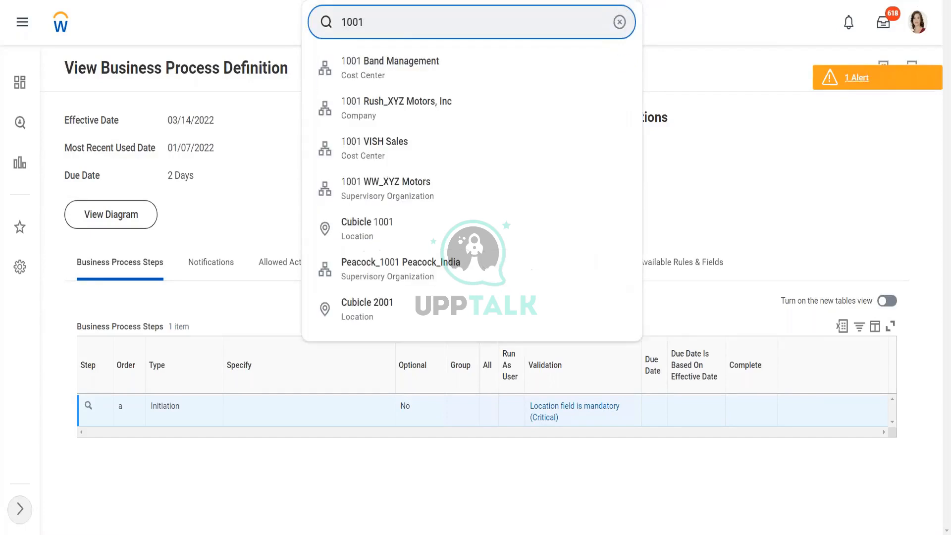
click(402, 193)
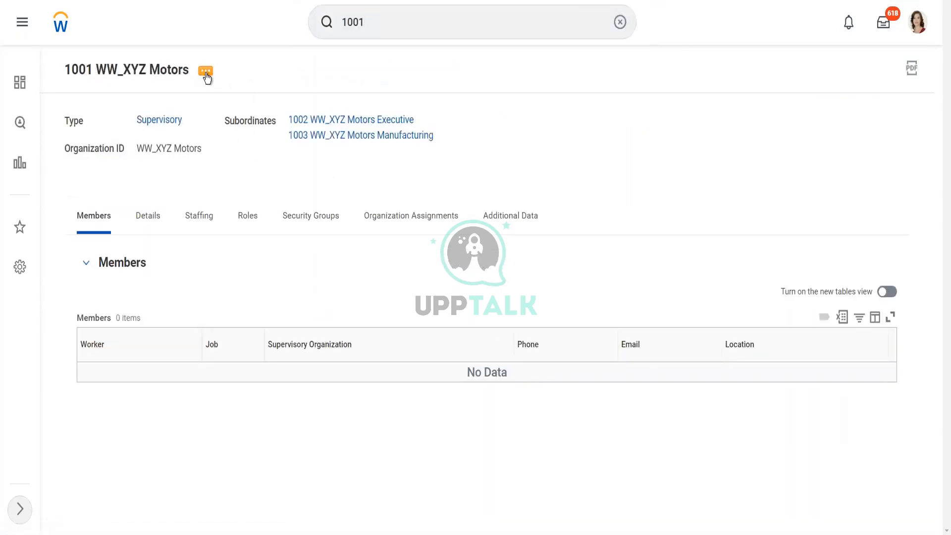
click(386, 123)
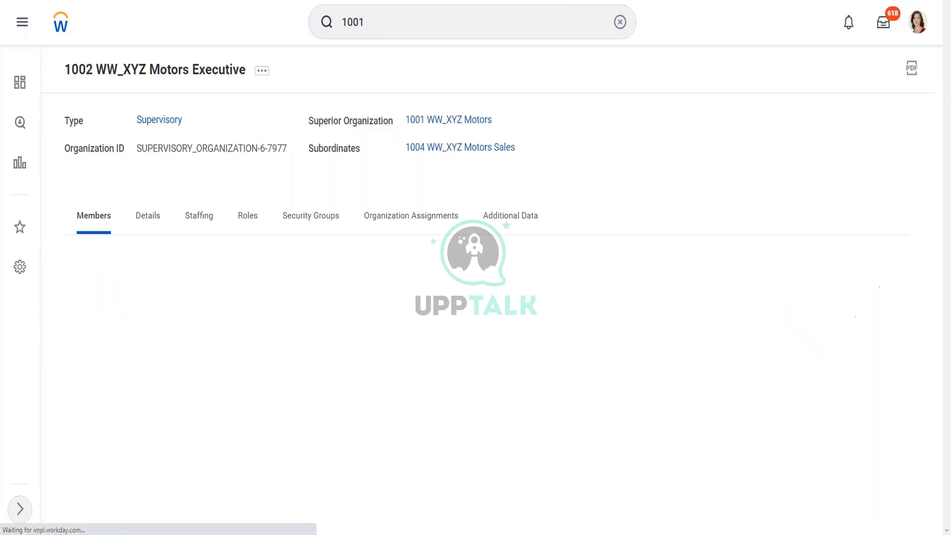
click(501, 152)
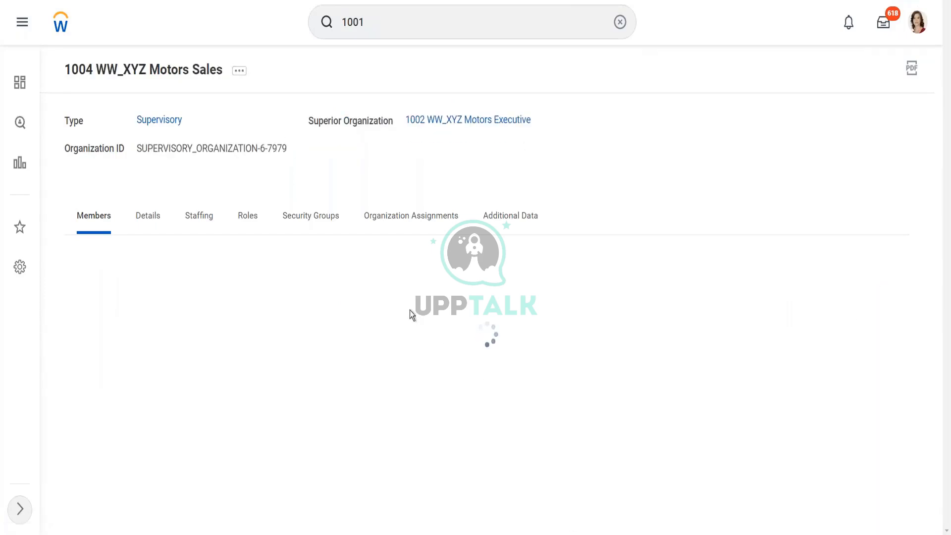
click(244, 74)
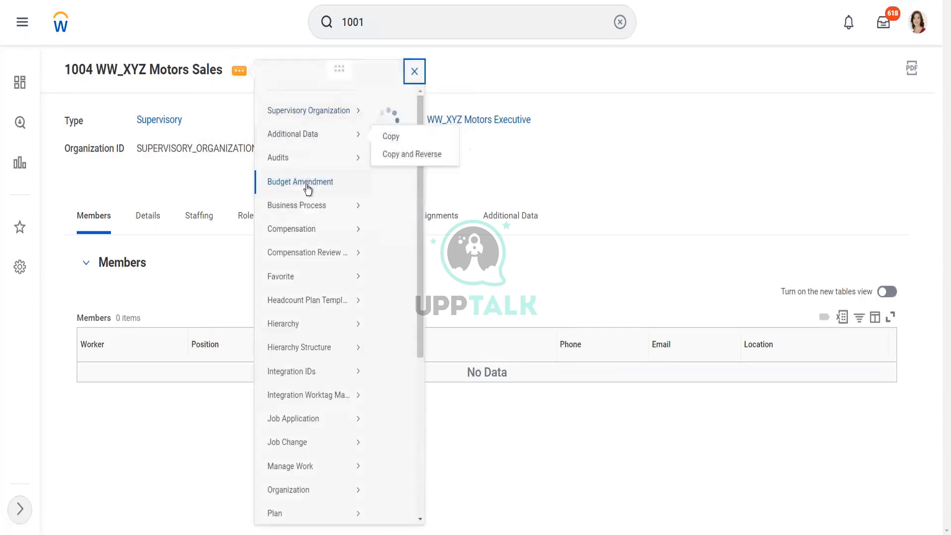
mouse_move(314, 223)
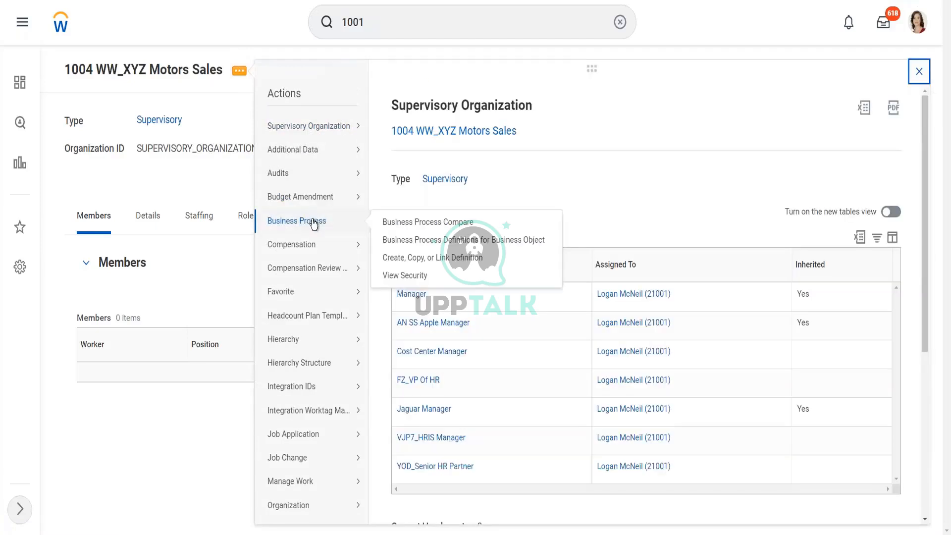
Step: Create a Create Position business process definition for 1004 WW_XYZ Motors Sales
click(411, 261)
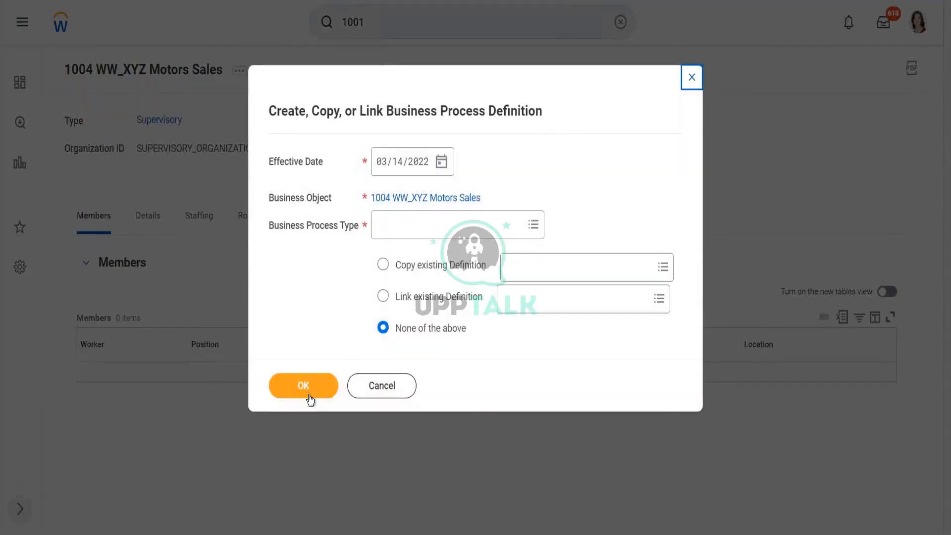
click(304, 387)
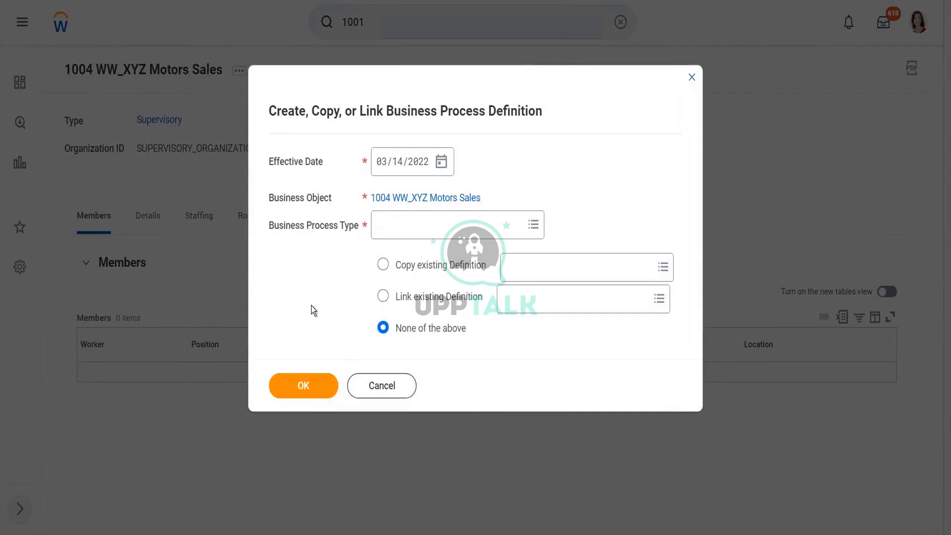
click(441, 233)
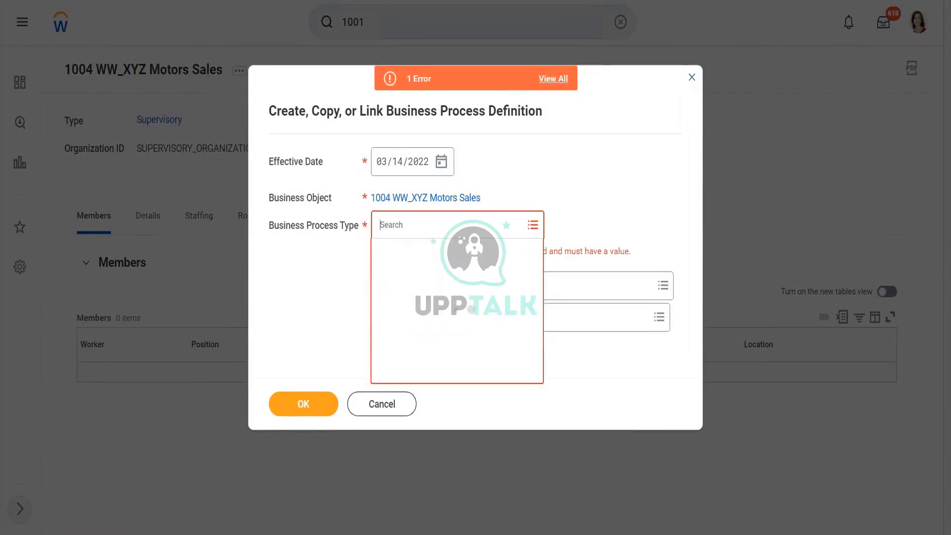
text(create position)
click(311, 387)
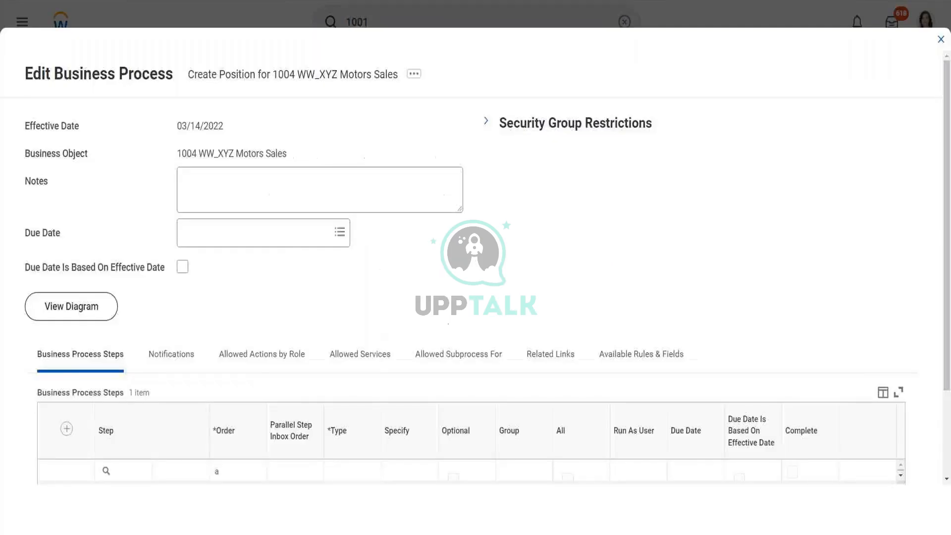
Step: Add a new step with order b and make it an Approval step
scroll(287, 290, down, 3)
click(60, 289)
click(174, 354)
text(b)
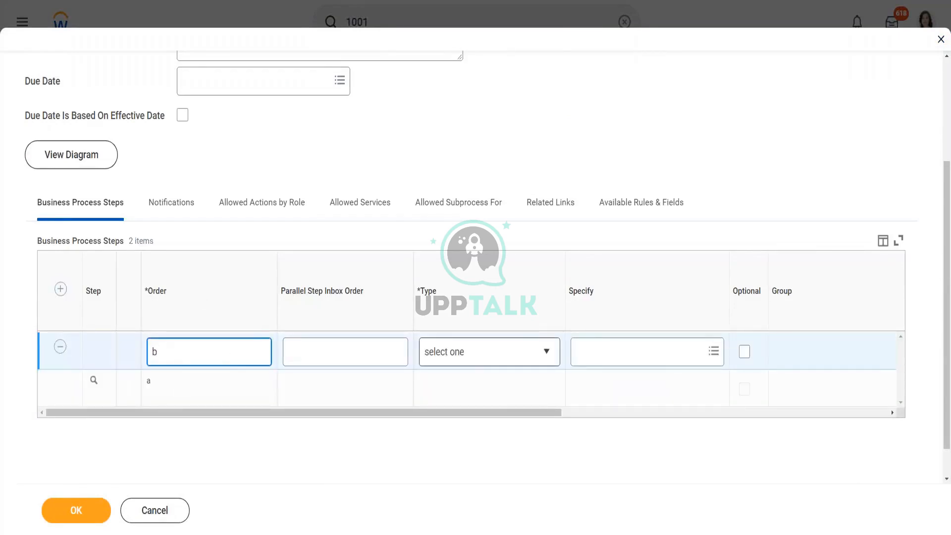
click(545, 351)
click(465, 64)
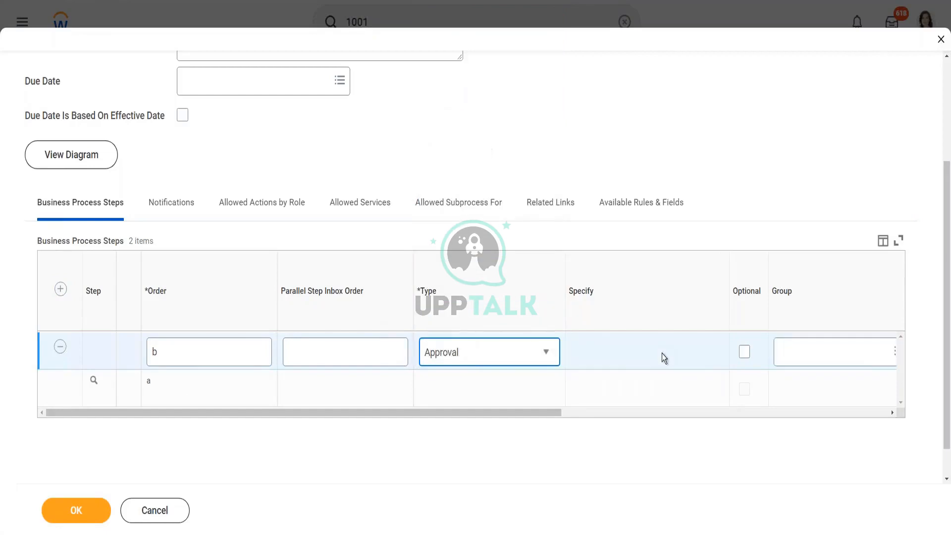
Step: Search the step's group for 'hr partner', then pick Compensation Partner (by Supervisory) - M
click(786, 361)
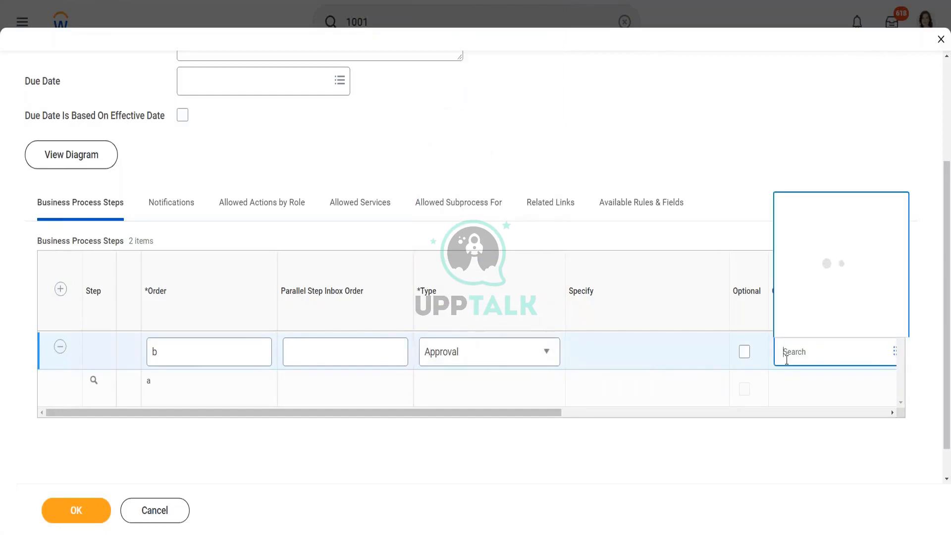
text(hr partner)
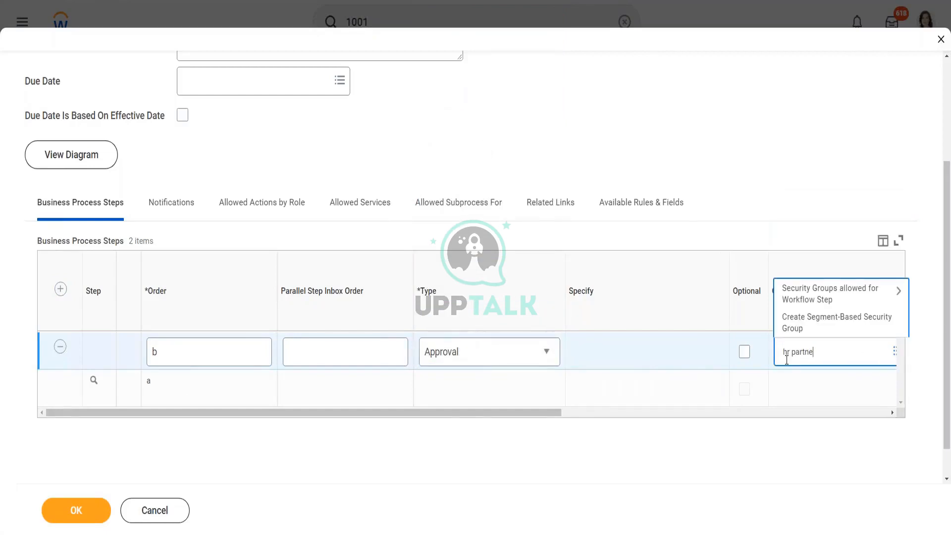
key(Return)
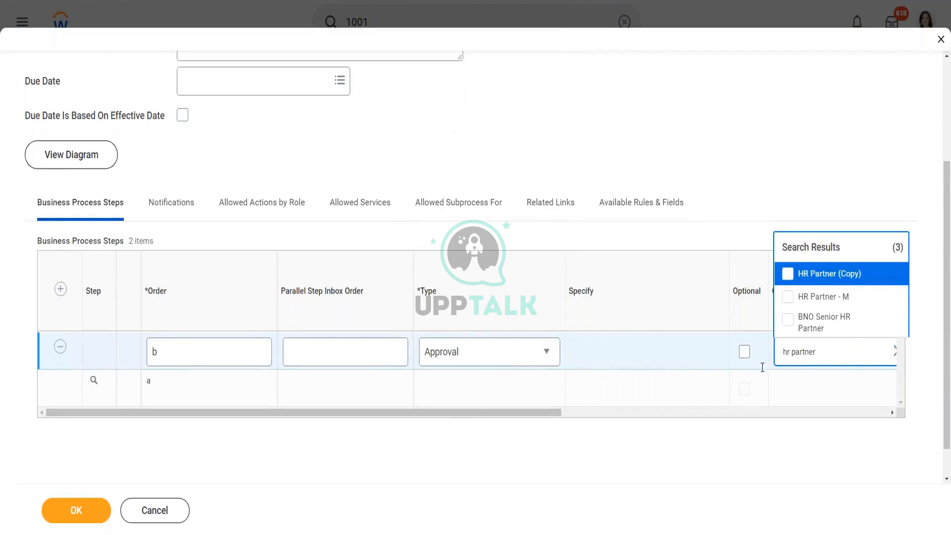
drag(468, 412, 582, 411)
click(614, 354)
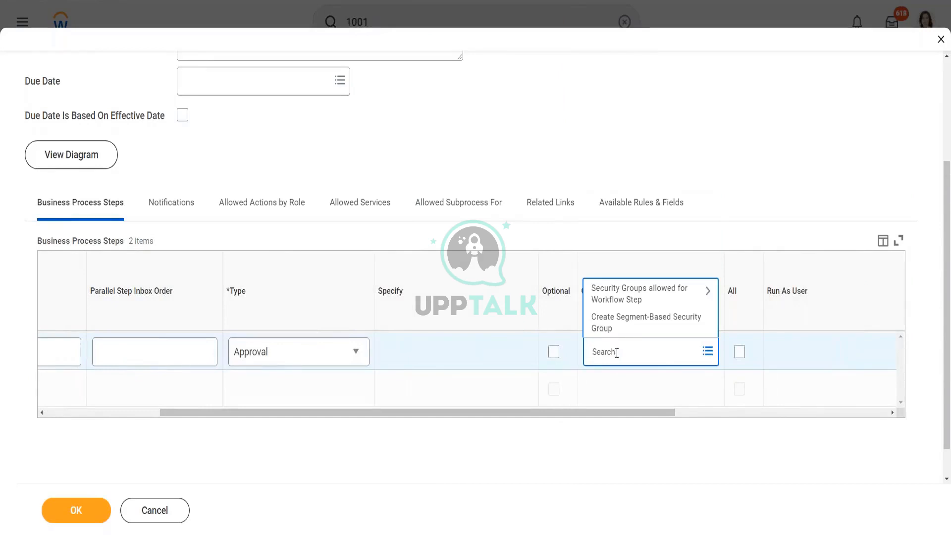
text(hr partner)
key(Return)
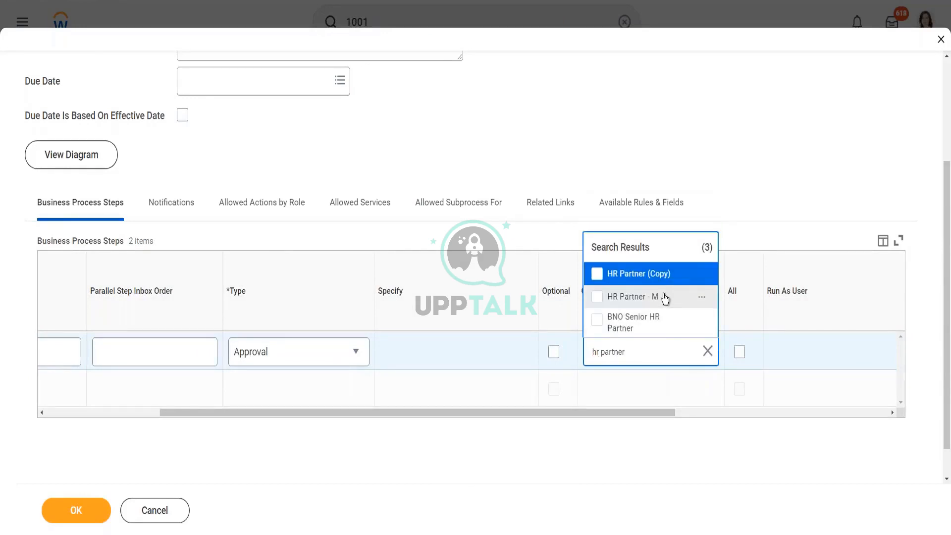
triple_click(632, 352)
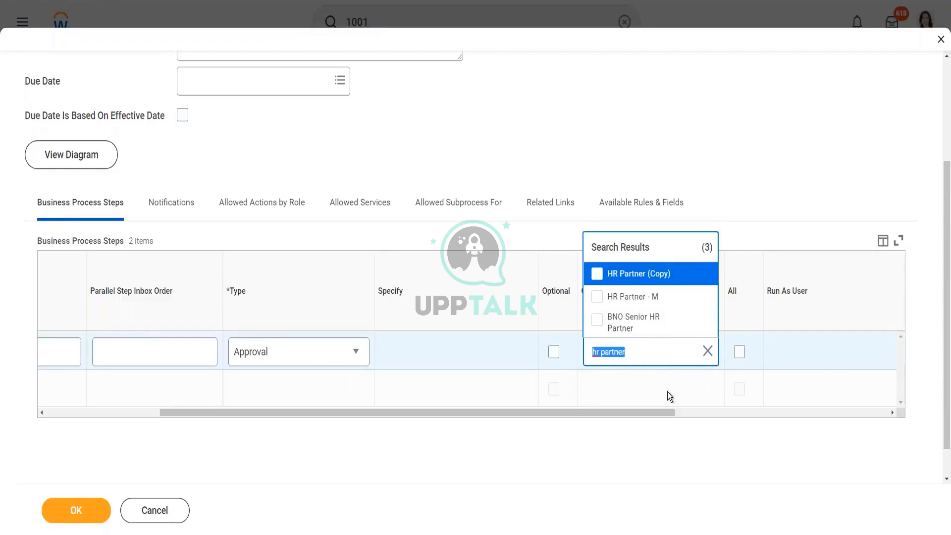
text(compensation pa)
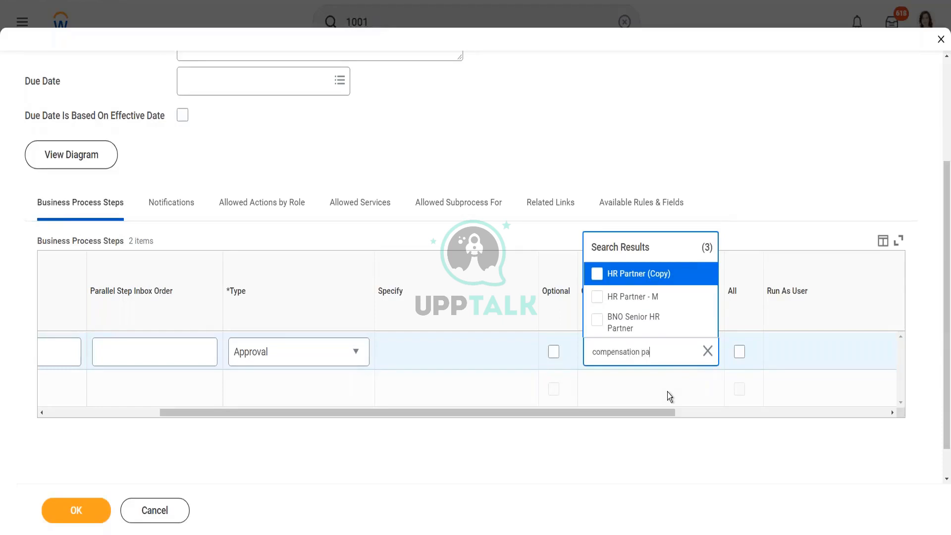
text(rt)
key(Return)
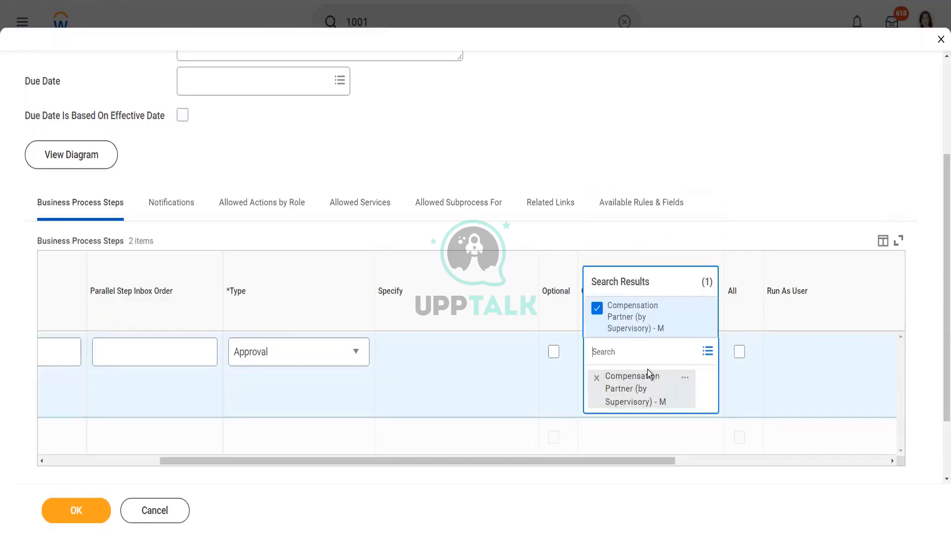
Step: Replace the step b group with Manager - M after searching 'manager'
click(596, 379)
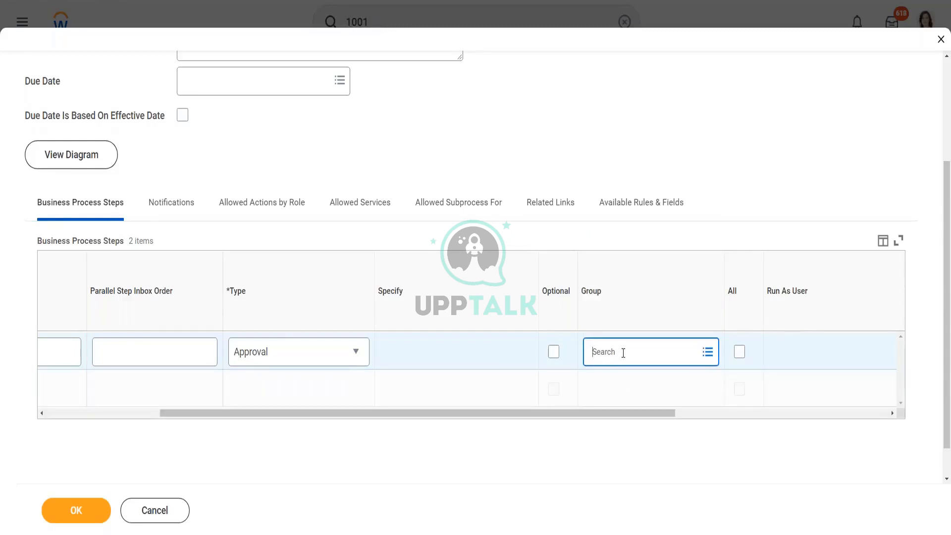
text(benefits)
key(BackSpace)
key(BackSpace)
key(BackSpace)
key(BackSpace)
key(BackSpace)
key(BackSpace)
key(BackSpace)
key(BackSpace)
text(manager)
key(Return)
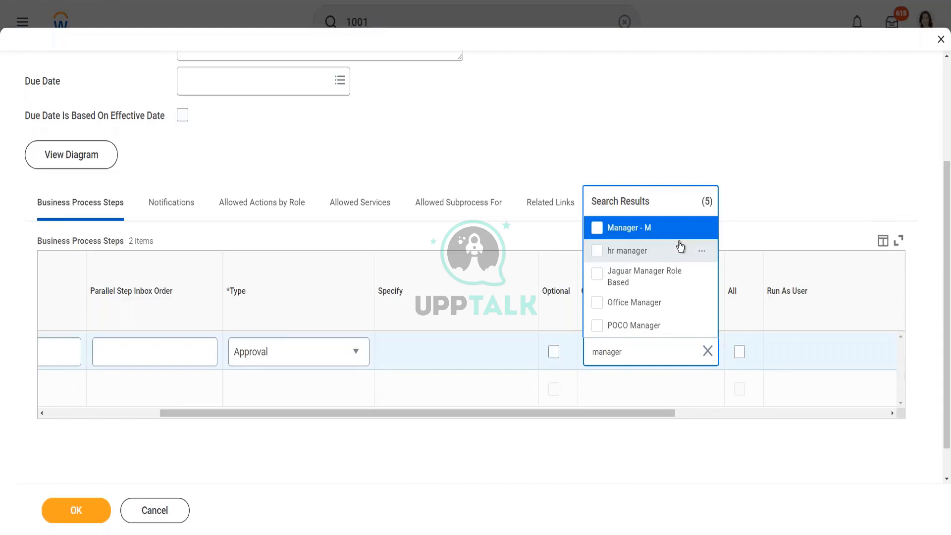
mouse_move(657, 232)
click(703, 229)
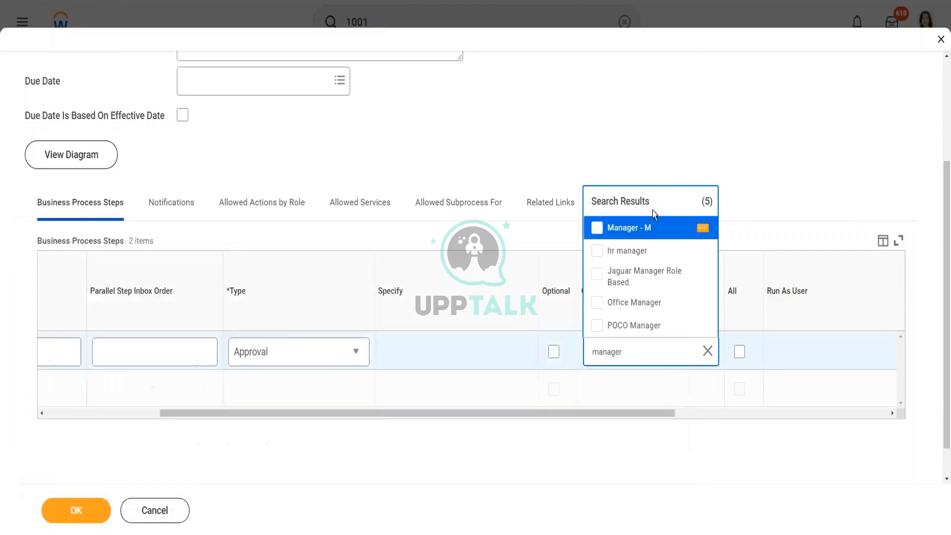
click(597, 227)
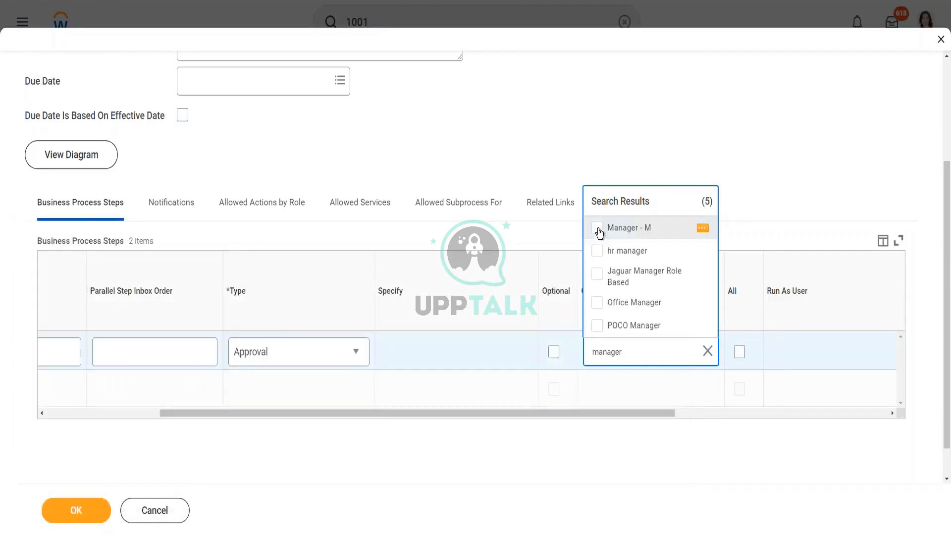
click(667, 117)
Step: Set the approval step's due date to 2 Days, save the process, and finish
drag(649, 414, 871, 411)
click(688, 354)
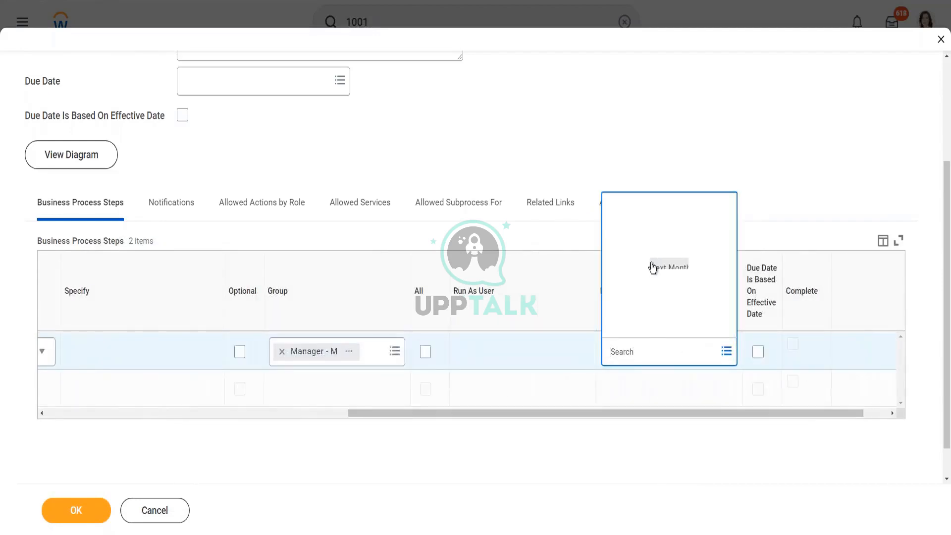
click(652, 105)
drag(534, 411, 56, 467)
click(100, 510)
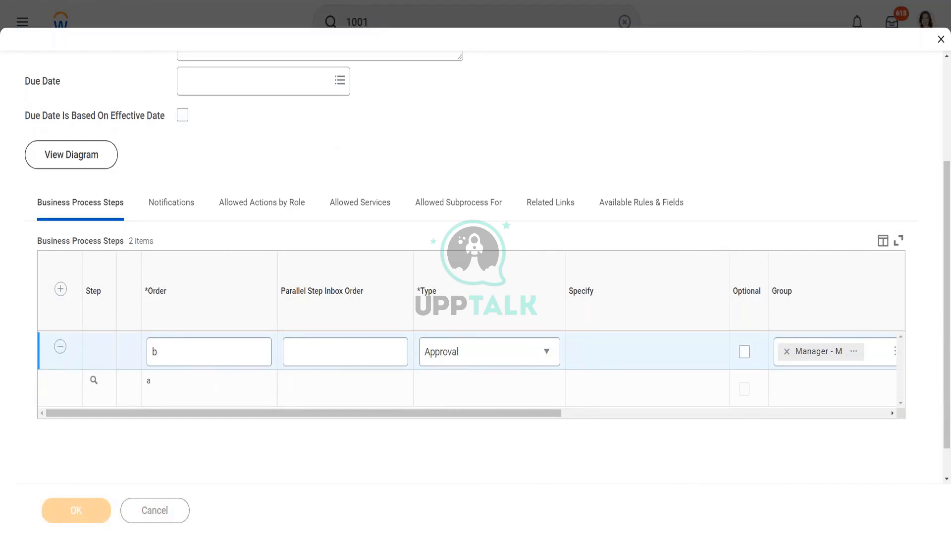
click(112, 515)
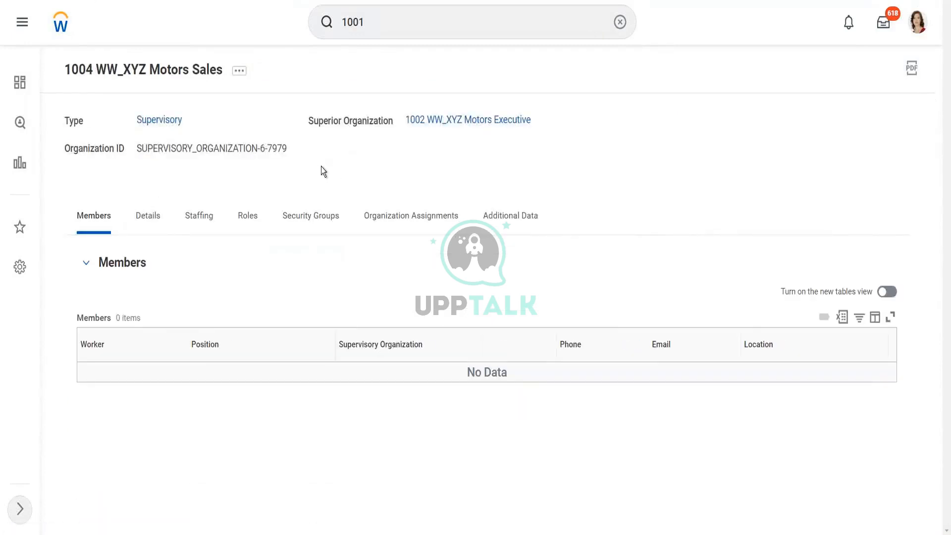
Step: Show the Roles actions for 1004 WW_XYZ Motors Sales, including Assign Roles
click(238, 73)
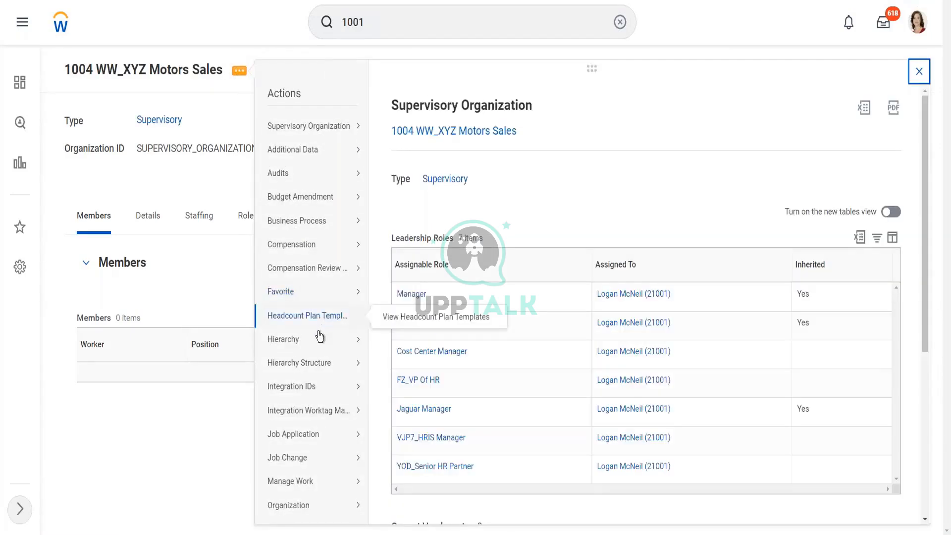
mouse_move(316, 304)
scroll(316, 303, down, 3)
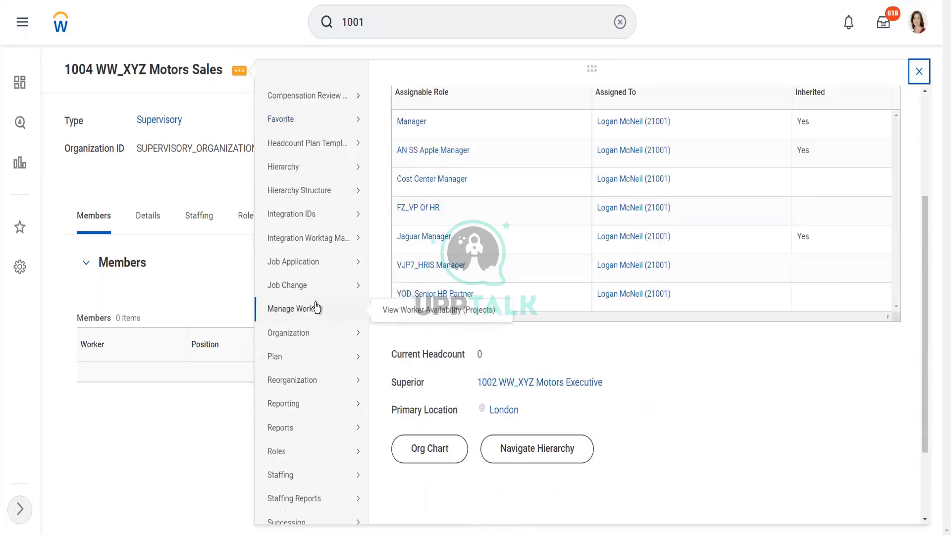
mouse_move(285, 451)
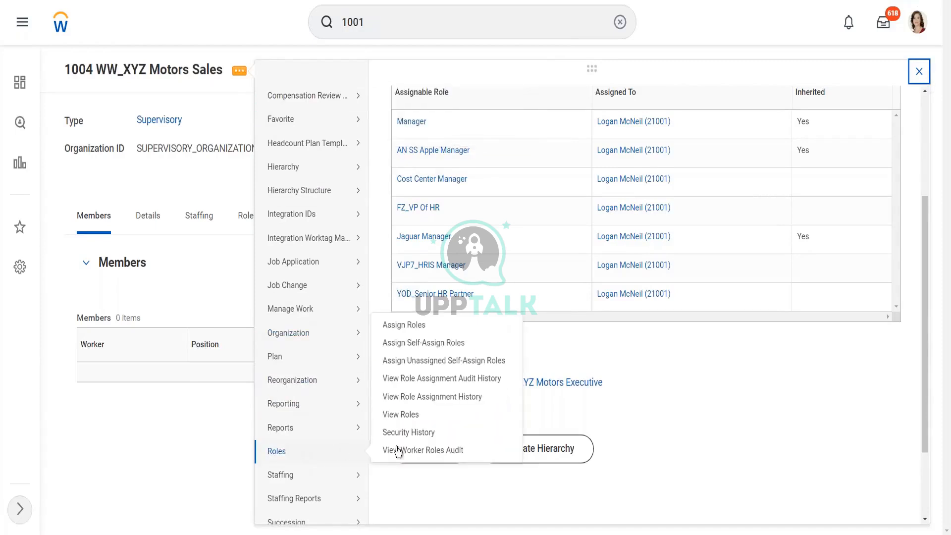
Step: Start Assign Roles for 1004 WW_XYZ Motors Sales and look over the existing roles
click(418, 326)
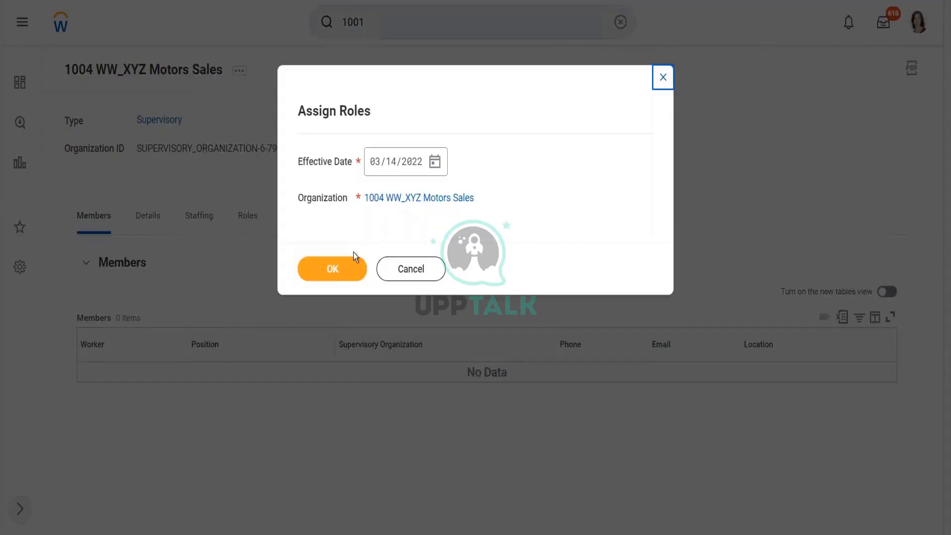
click(340, 273)
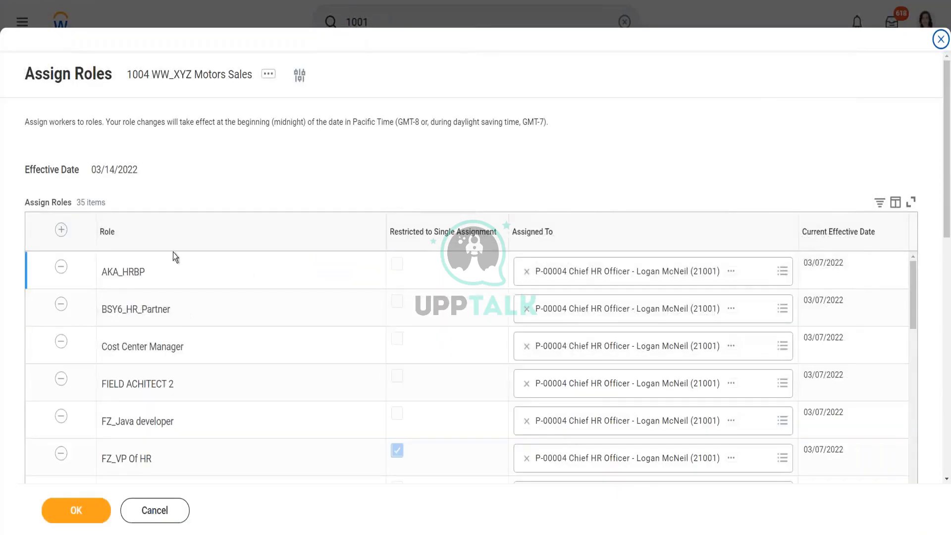
scroll(308, 254, down, 5)
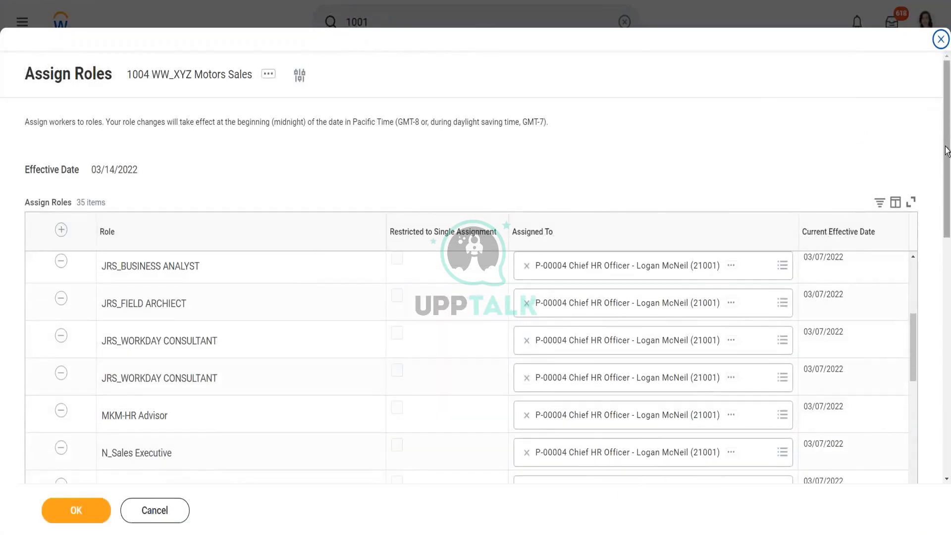
scroll(945, 151, down, 6)
scroll(259, 168, up, 5)
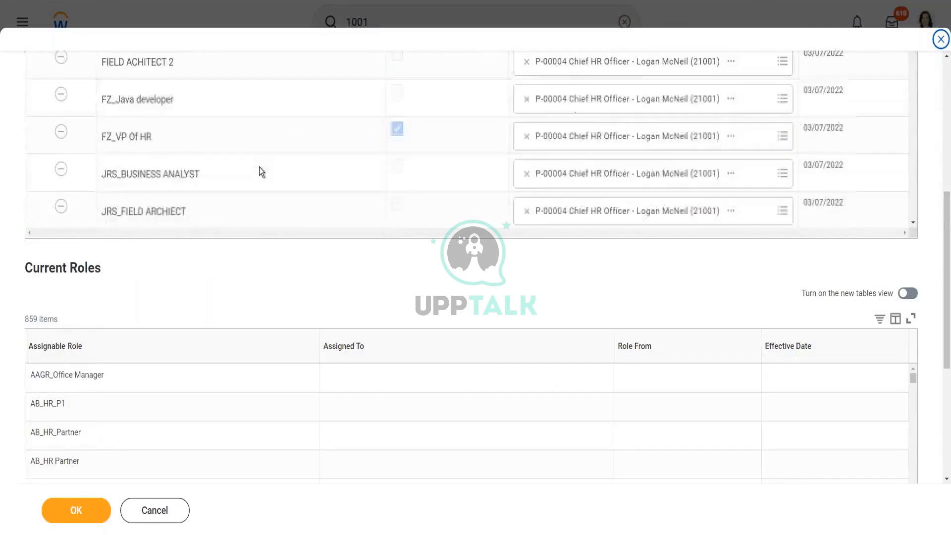
scroll(259, 167, up, 3)
scroll(317, 152, up, 6)
Step: Add a blank role row and search its Role prompt for 'Manager'
click(61, 196)
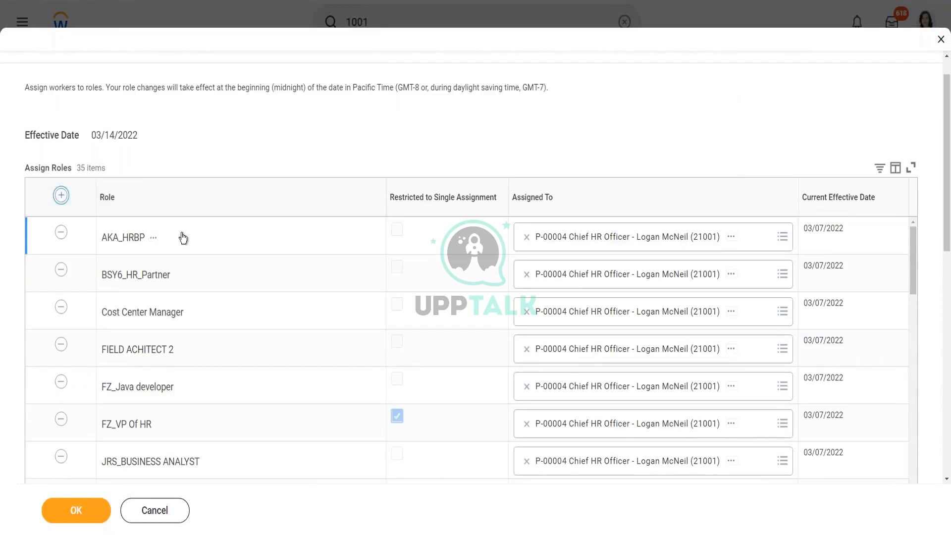
key(Return)
click(142, 245)
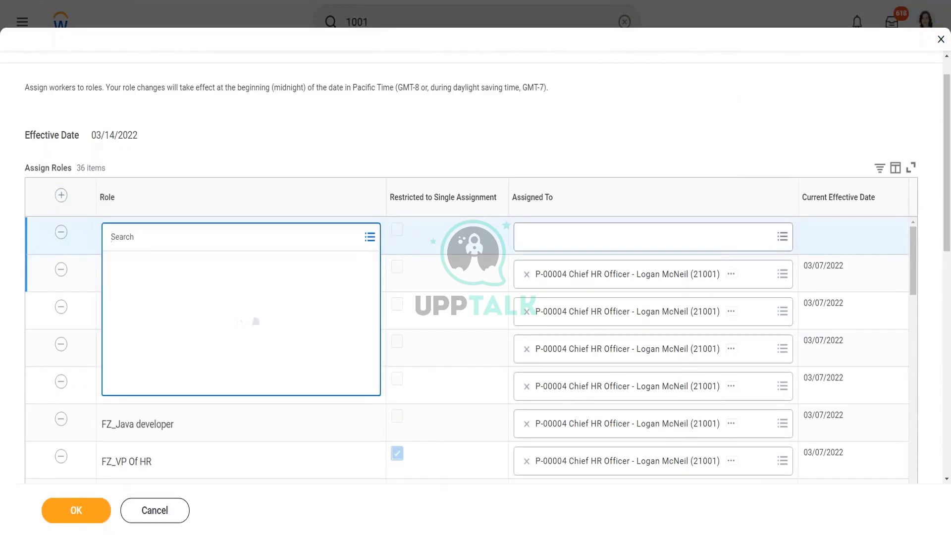
text(Manager)
key(Return)
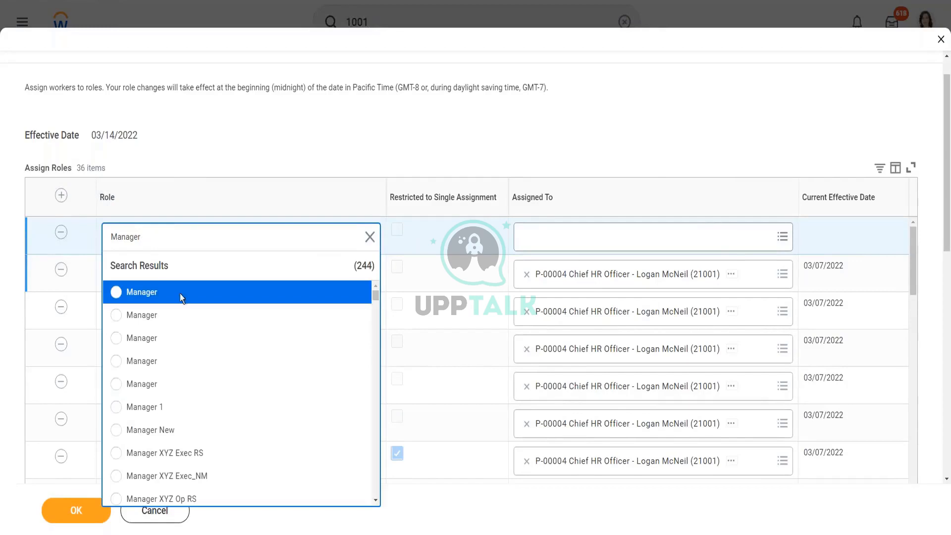
Step: Compare the three Manager role results and choose the first Manager for the row
mouse_move(347, 301)
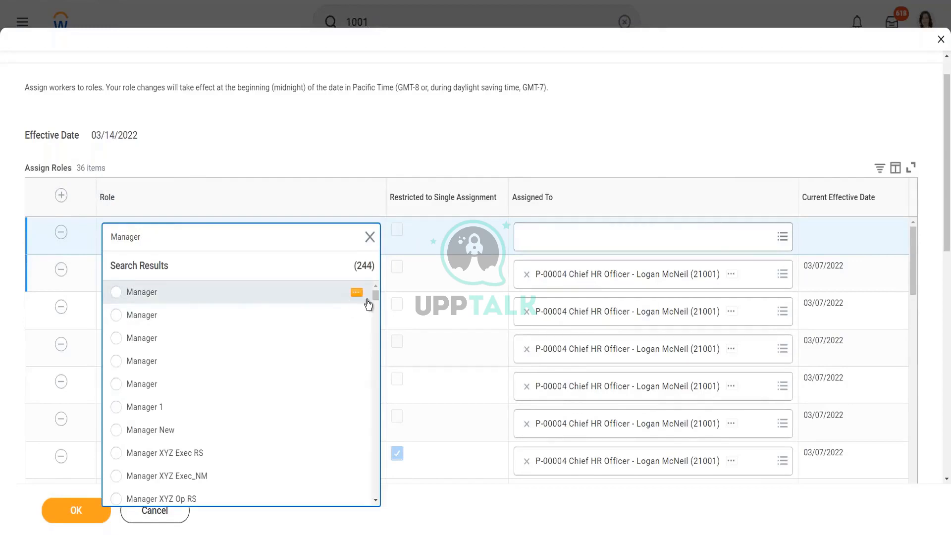
click(356, 294)
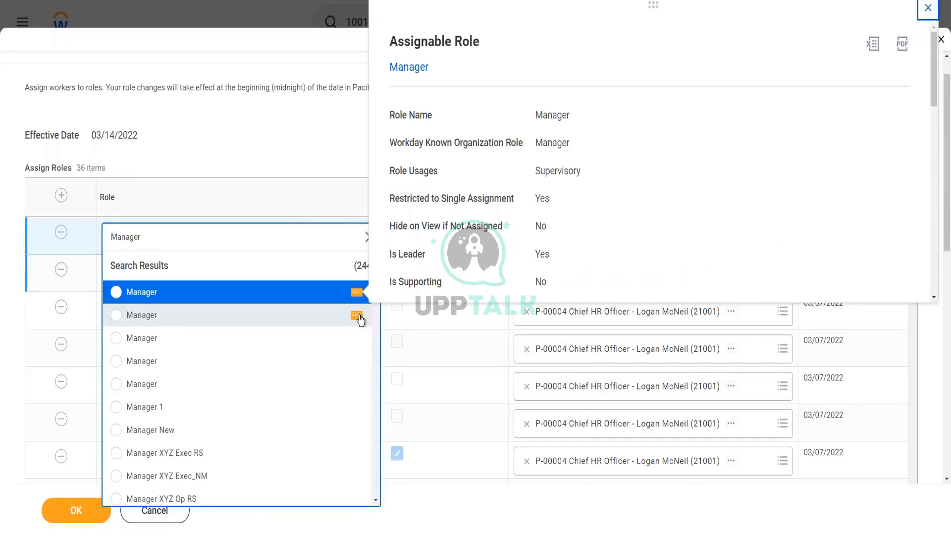
click(360, 320)
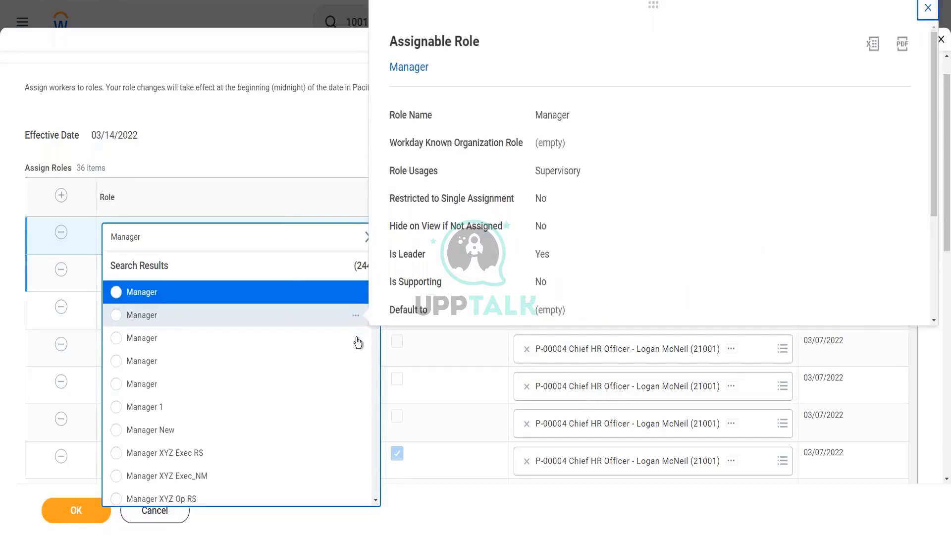
click(358, 343)
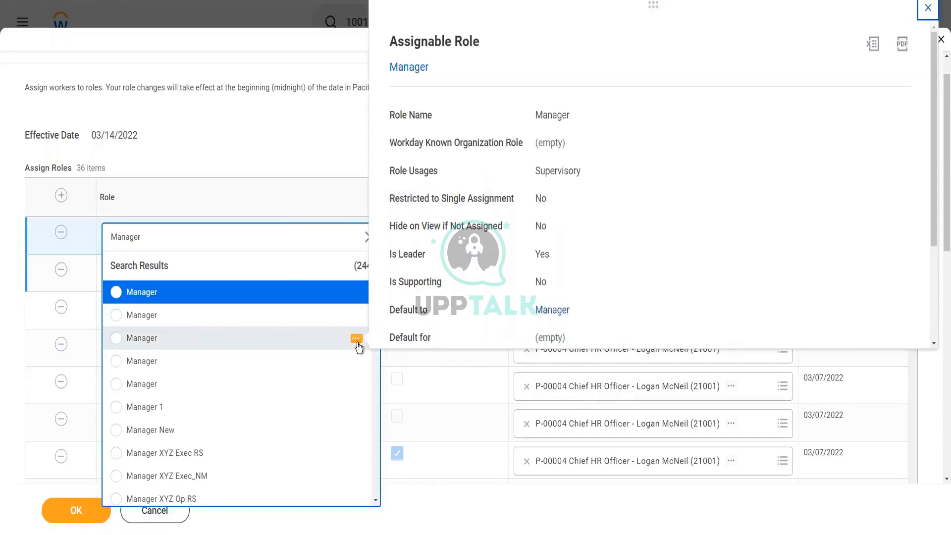
scroll(519, 268, down, 2)
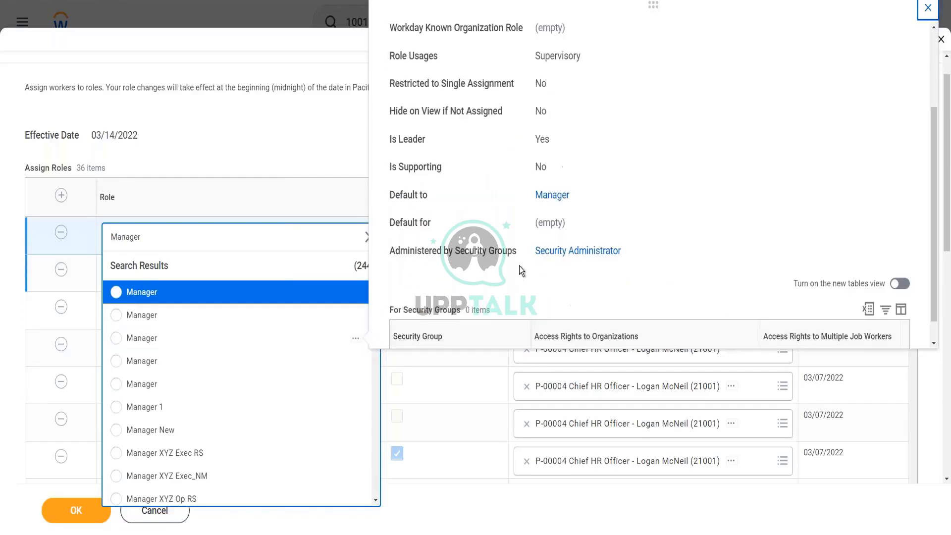
scroll(505, 266, down, 1)
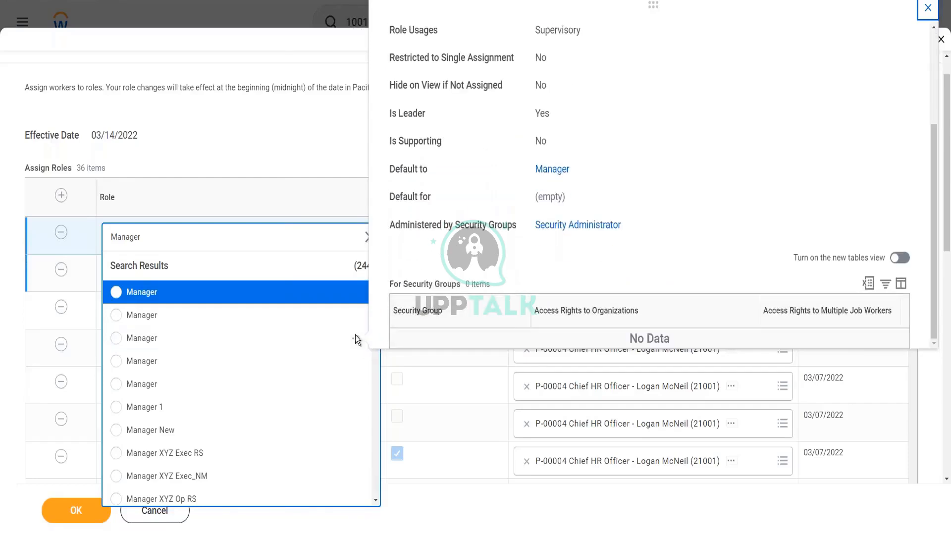
click(356, 294)
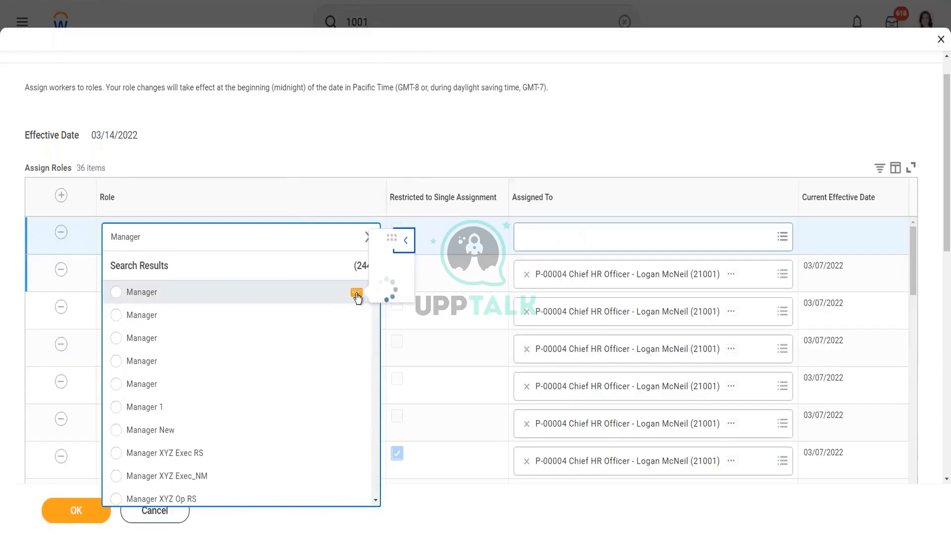
scroll(500, 237, down, 5)
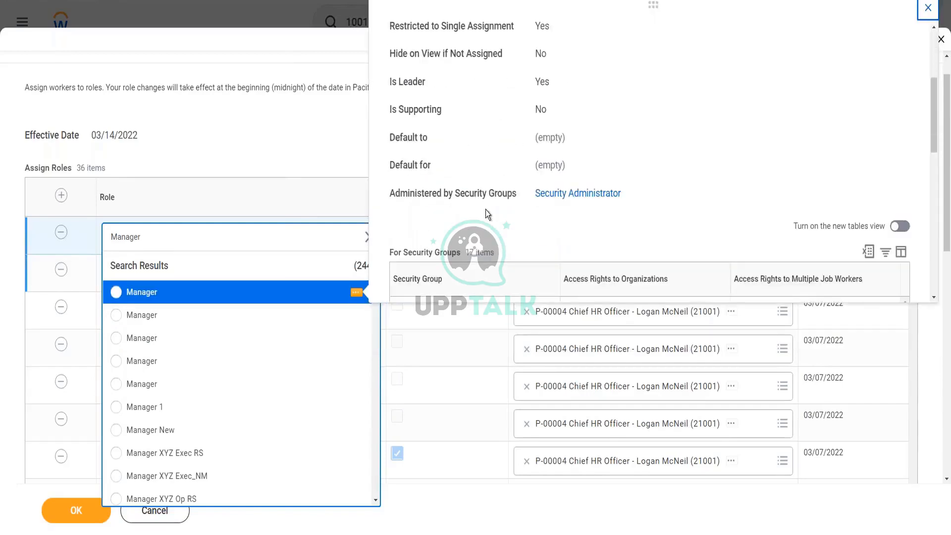
scroll(484, 210, down, 2)
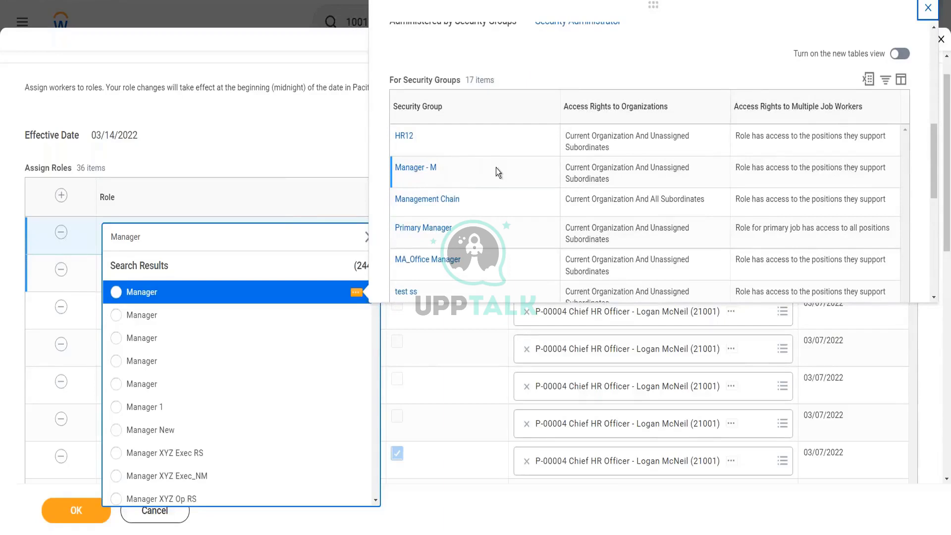
scroll(495, 167, up, 6)
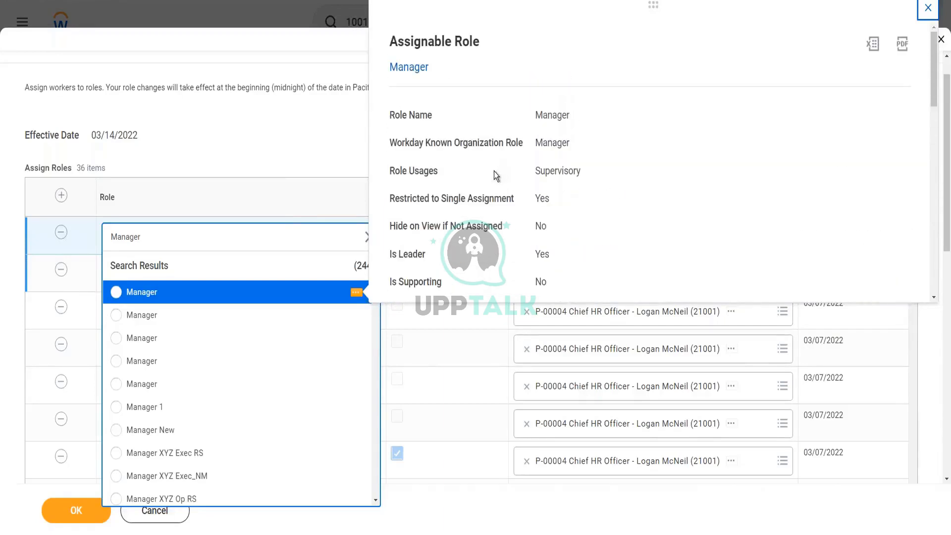
click(117, 295)
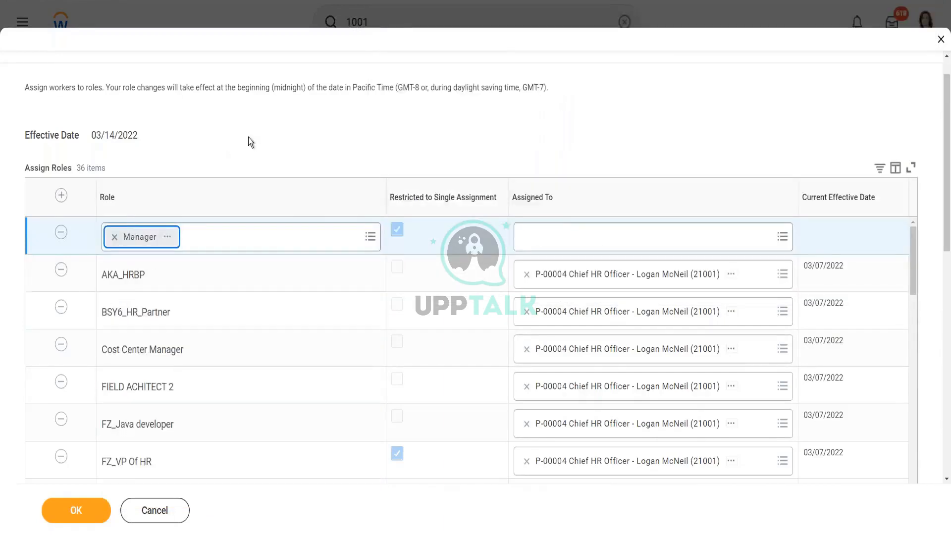
Step: Search worker names and assign Manager to the P-03733 PM HU HR Vice President worker, then submit
click(584, 240)
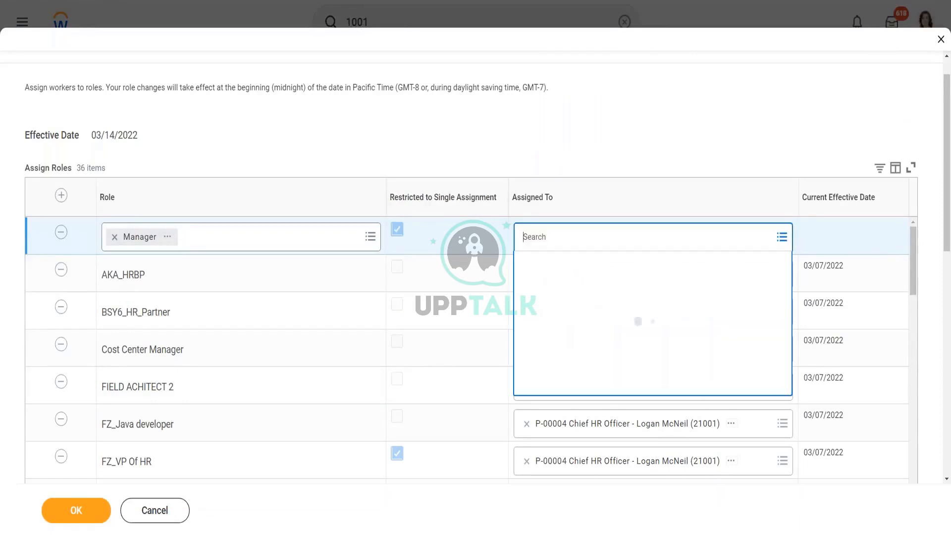
text(sara goldstein)
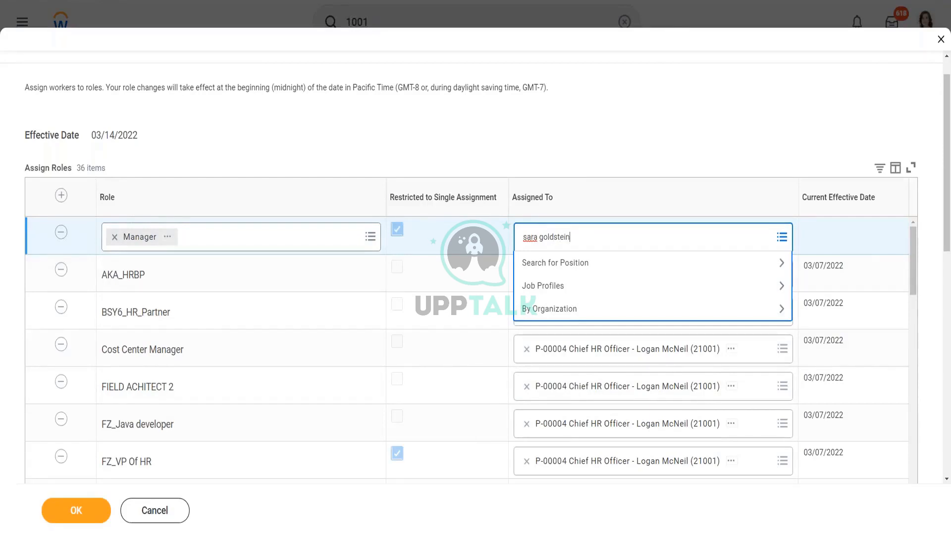
key(Return)
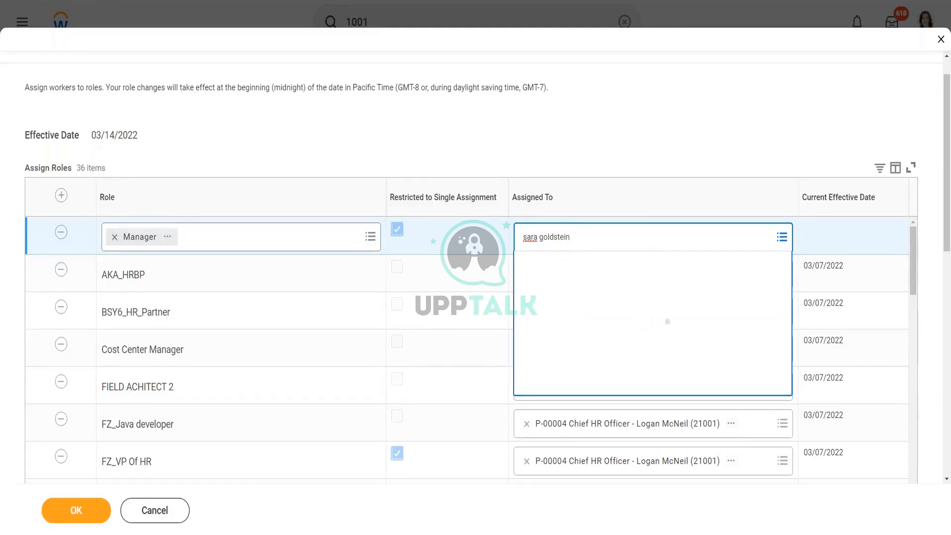
click(664, 122)
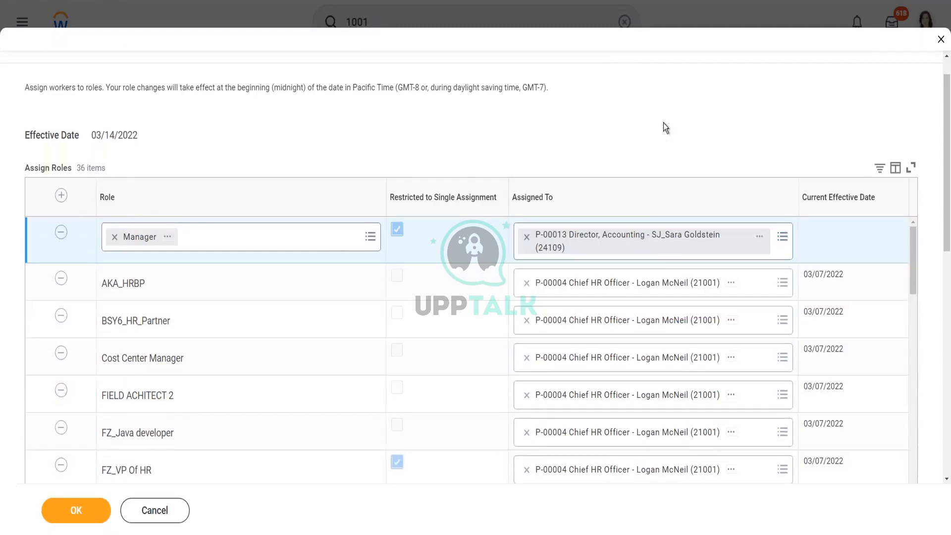
click(526, 236)
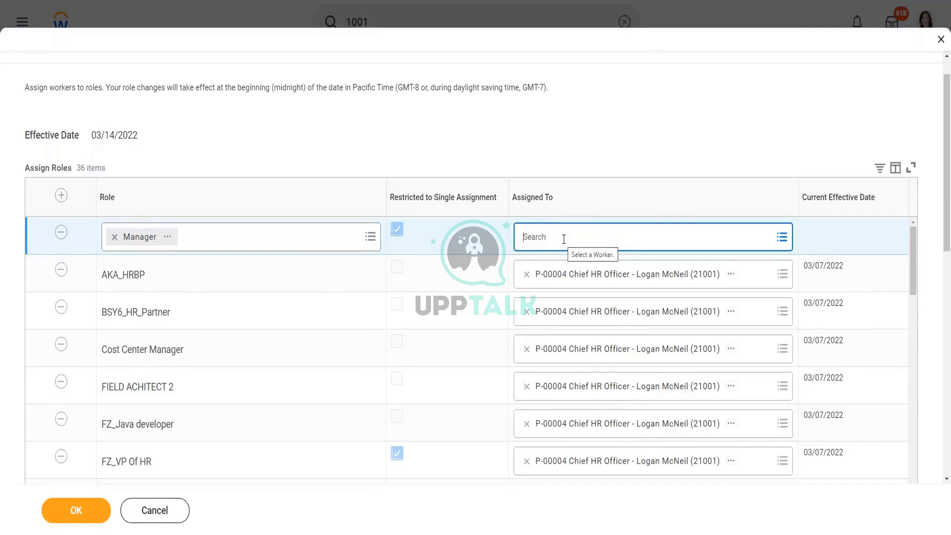
text(susan steinberg)
key(Return)
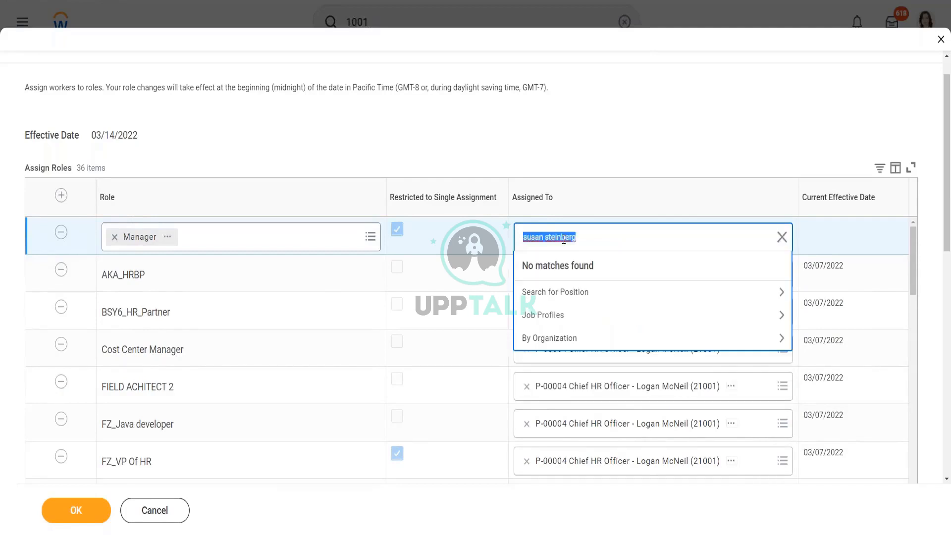
text(joy banks)
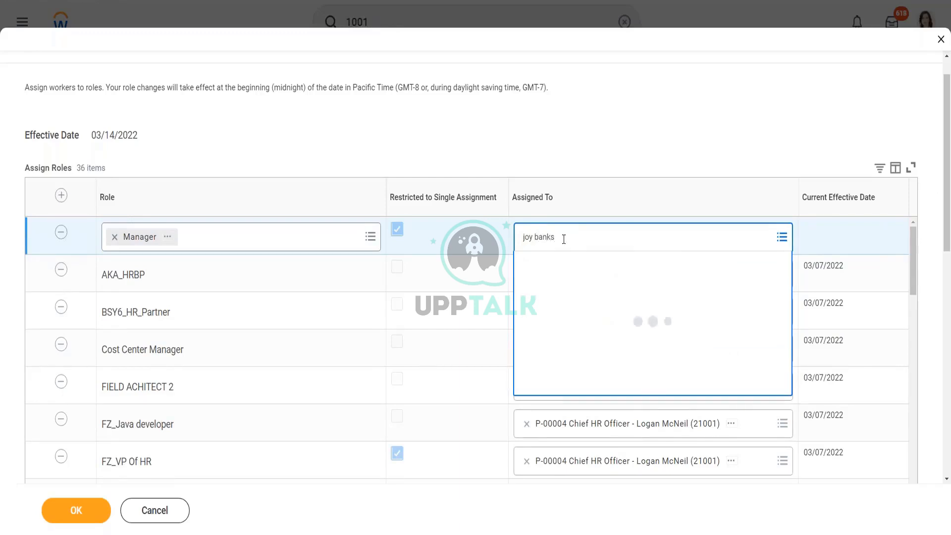
text(steve morg)
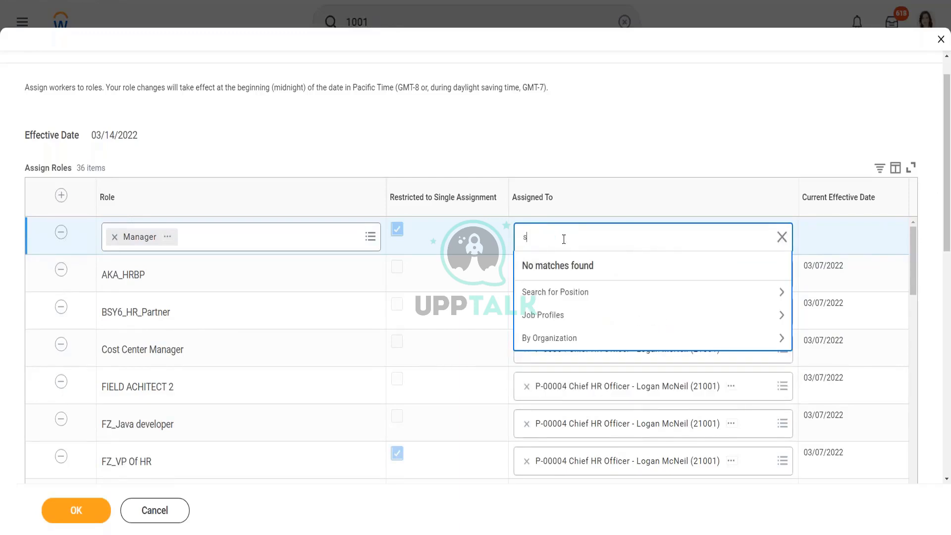
text(an)
key(Return)
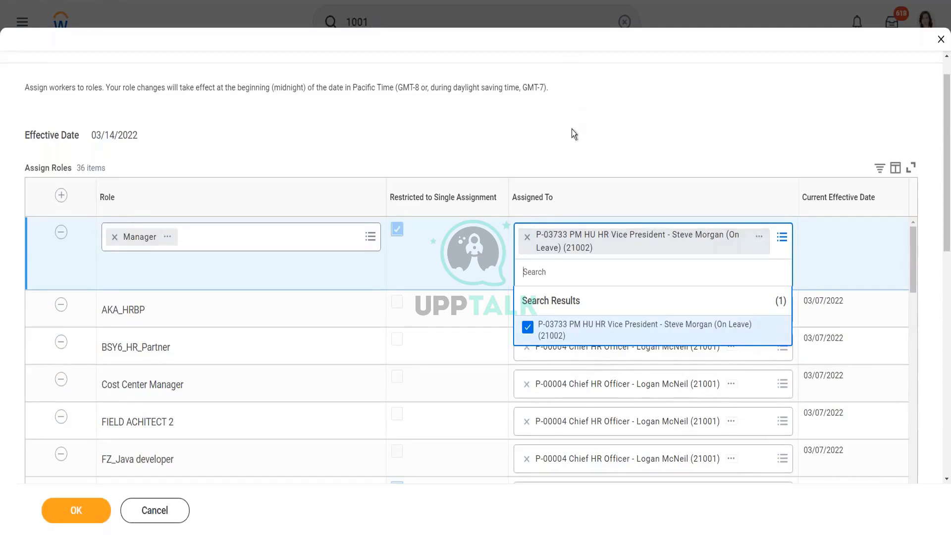
click(521, 156)
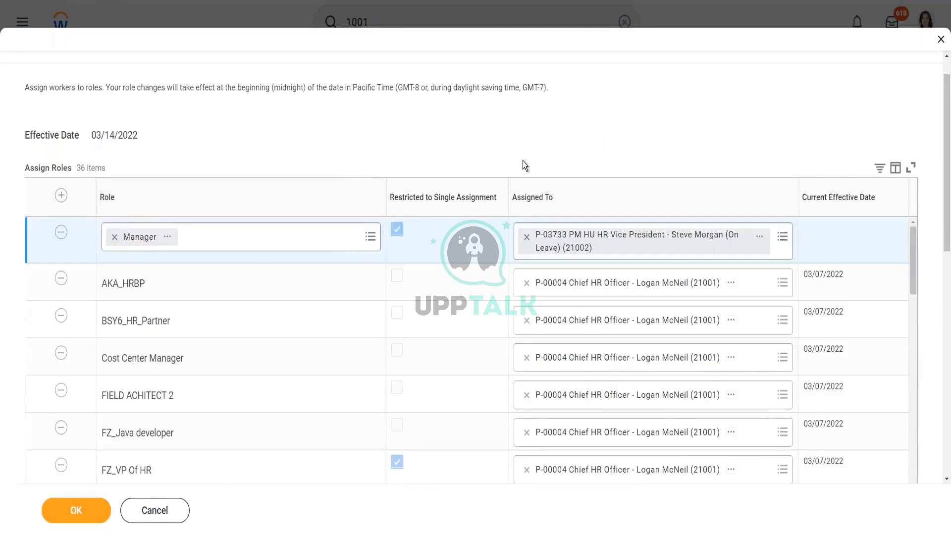
click(73, 512)
Step: Sort assignments by Assigned To descending to confirm Manager from 03/14/2022, then finish
click(145, 360)
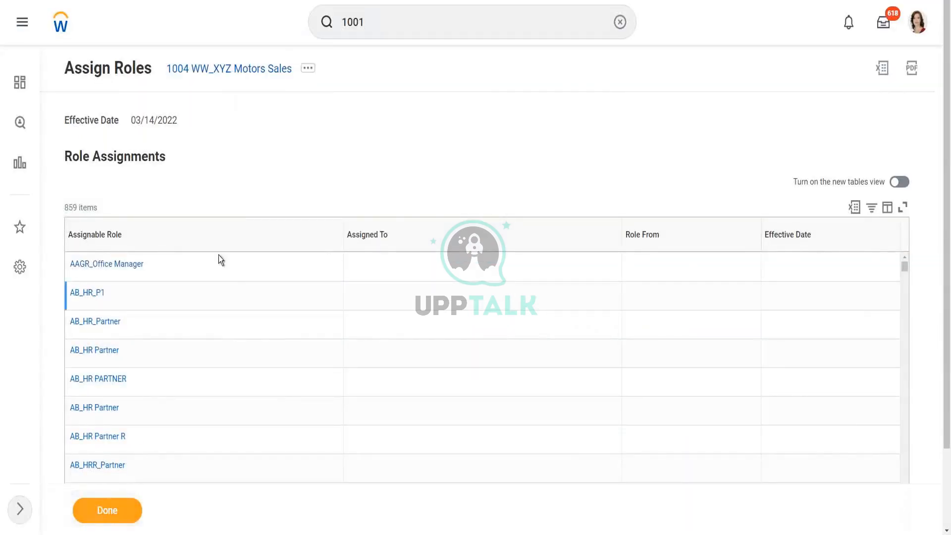
click(435, 235)
click(403, 297)
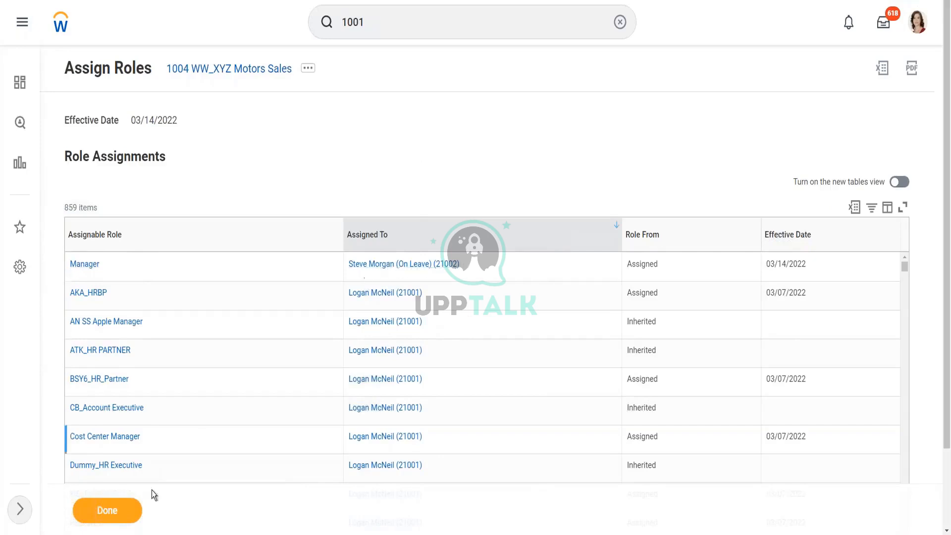
click(107, 510)
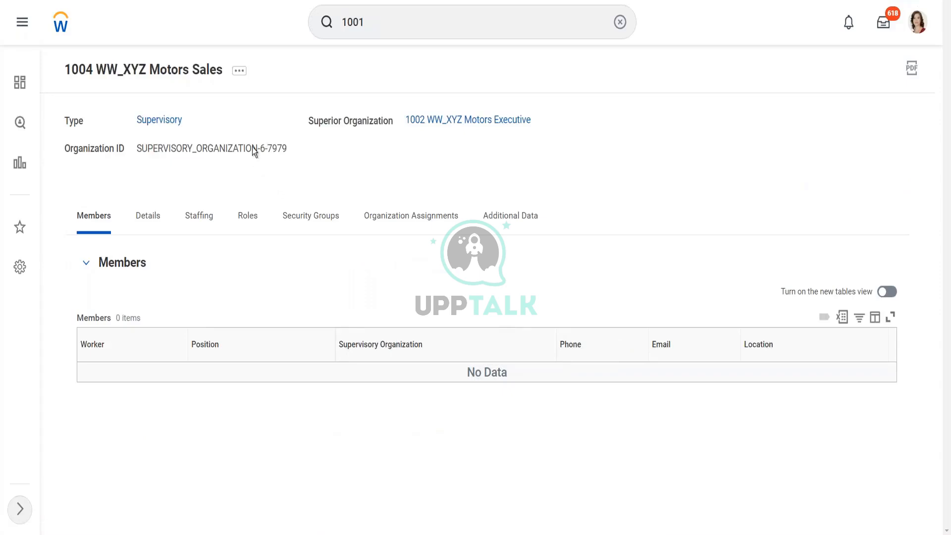
Step: Look through the related actions menu for 1004 WW_XYZ Motors Sales
click(239, 72)
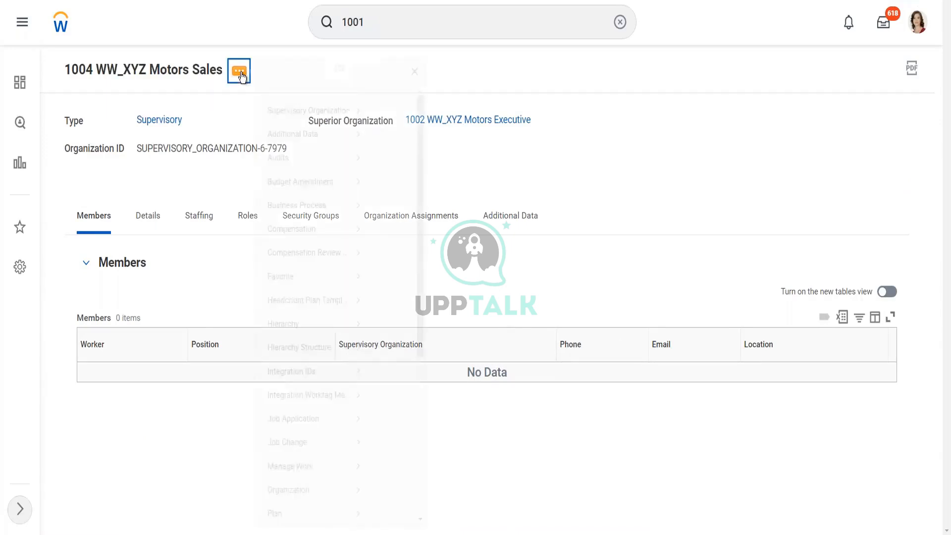
scroll(313, 254, down, 4)
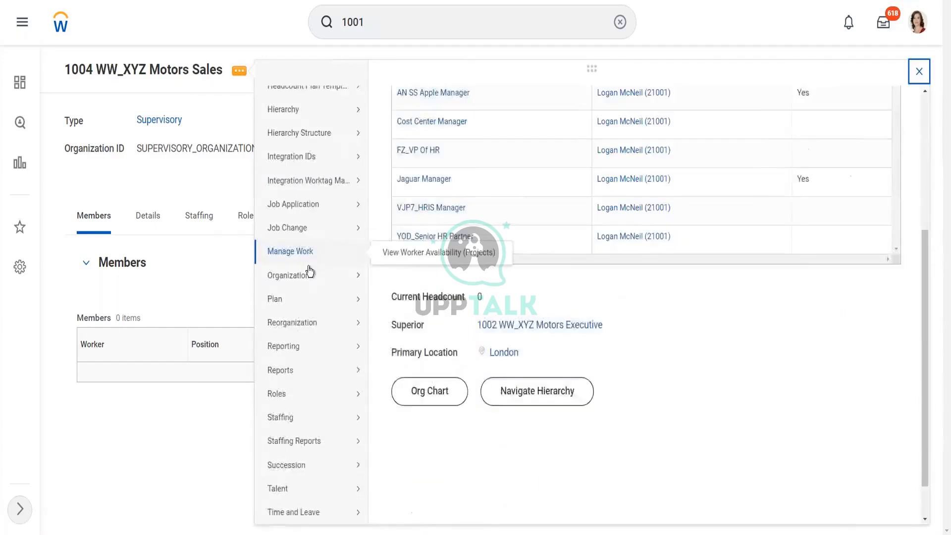
mouse_move(298, 429)
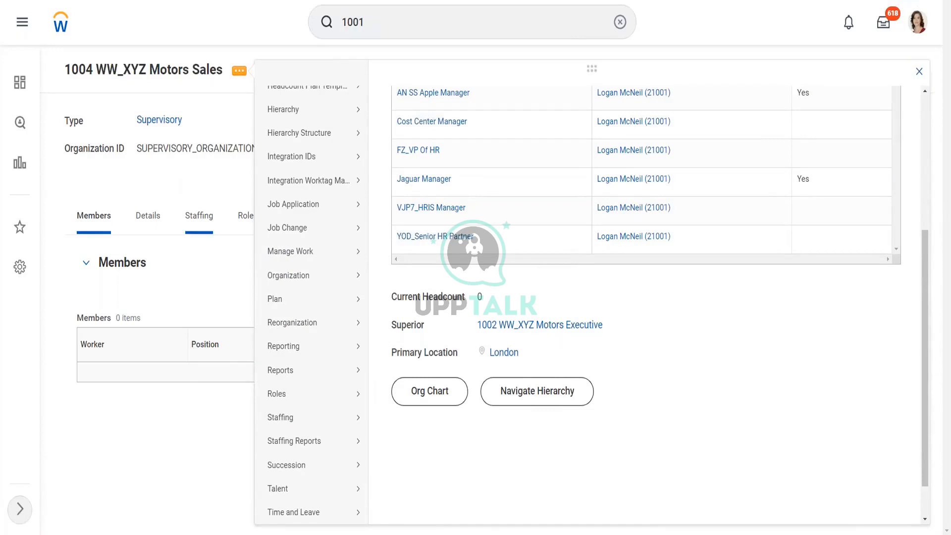
Step: On the Staffing tab, confirm the Position Management staffing model, then reopen the related actions
click(202, 223)
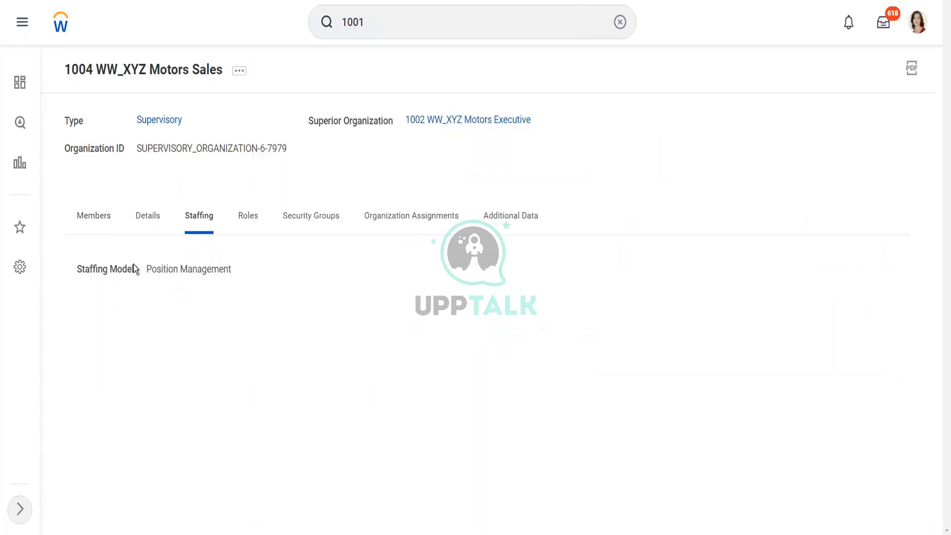
drag(148, 270, 251, 275)
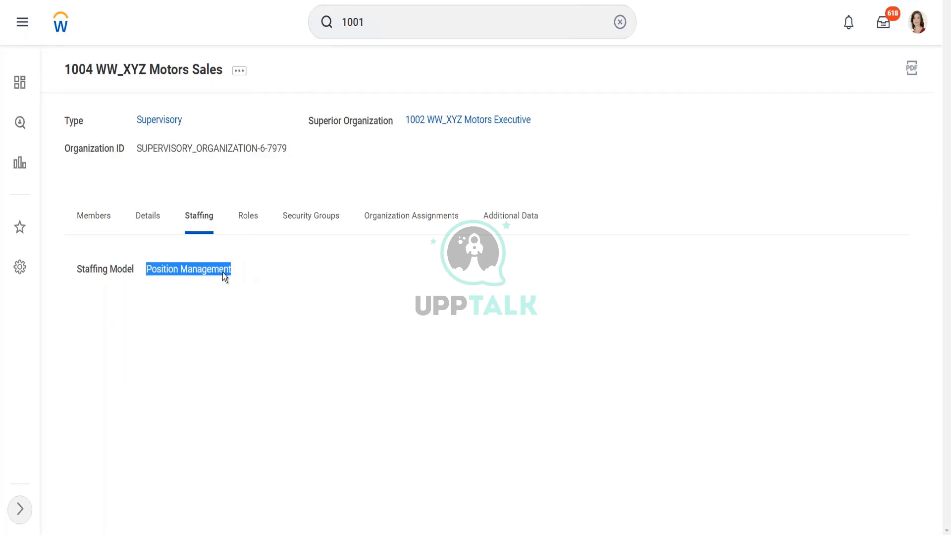
click(253, 261)
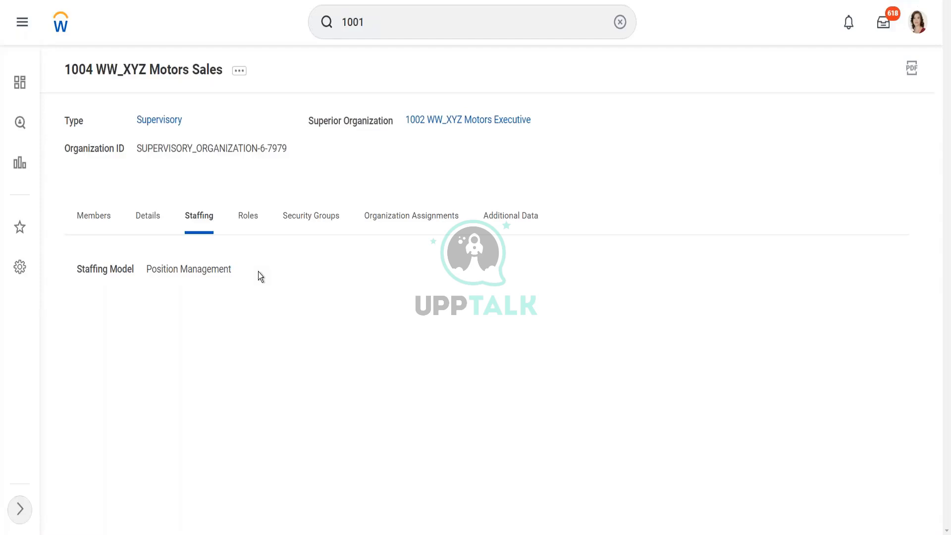
click(242, 77)
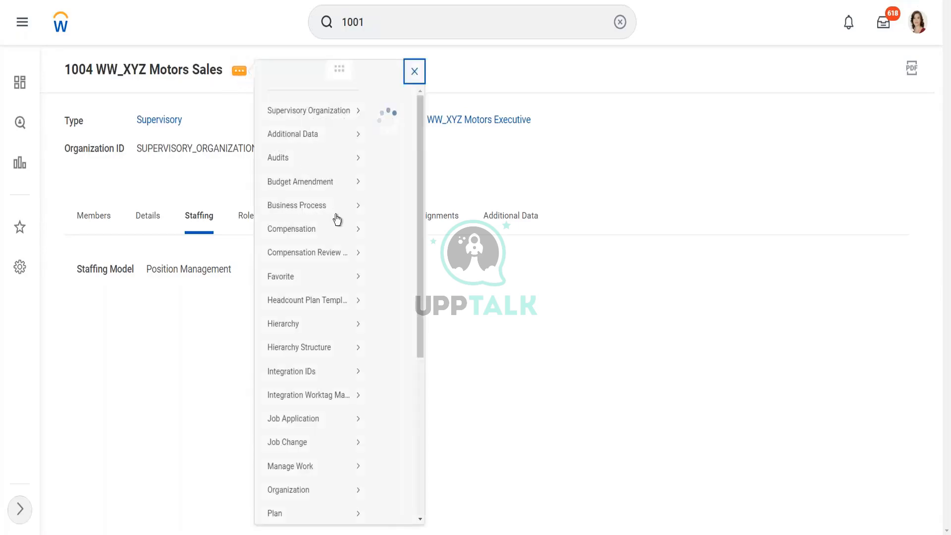
Step: Choose Staffing > Create Position from the related actions for 1004 WW_XYZ Motors Sales
scroll(319, 371, down, 5)
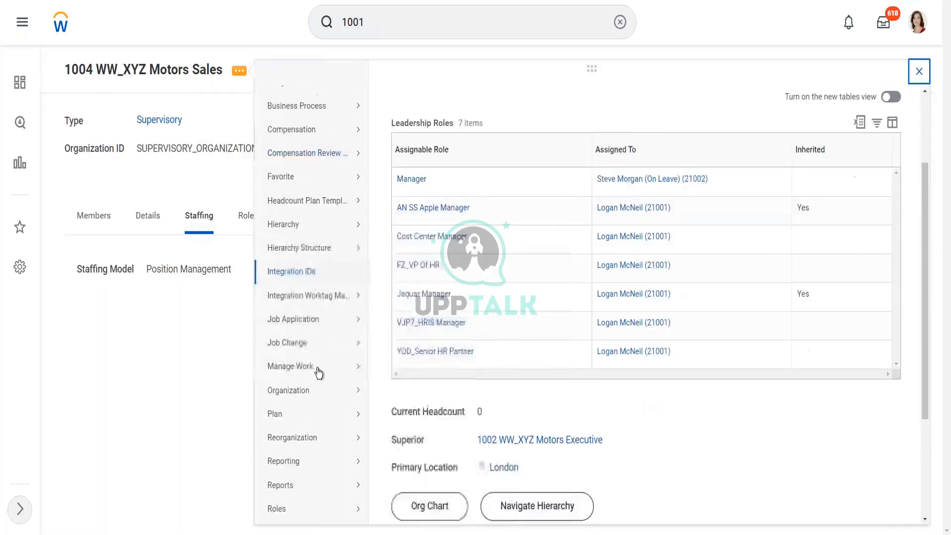
mouse_move(311, 417)
scroll(311, 422, down, 1)
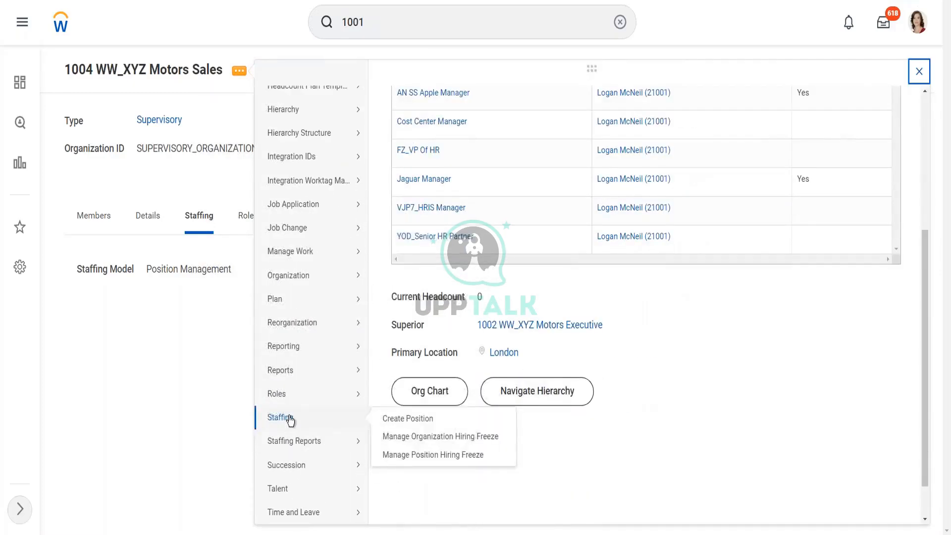
click(439, 423)
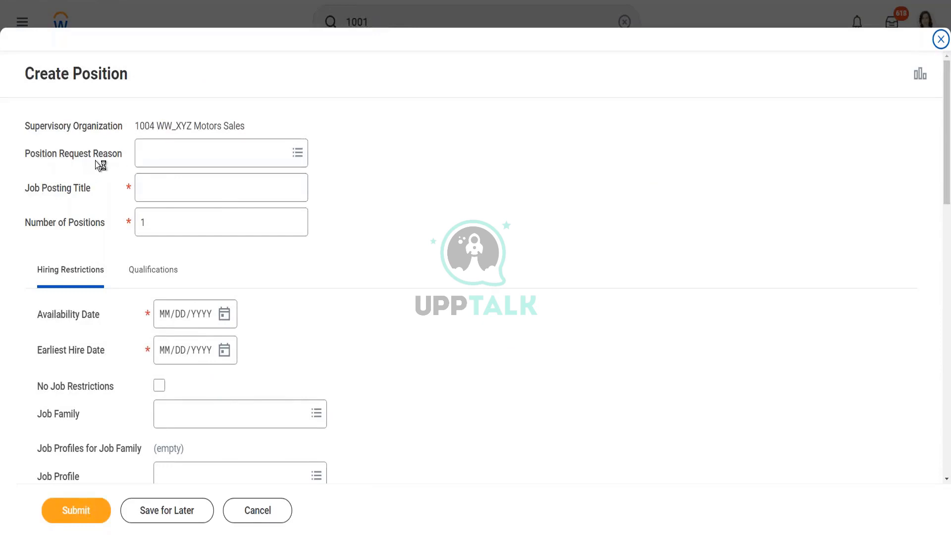
Step: Set Position Request Reason to Create Position > Position Request > Staff New Project
click(185, 160)
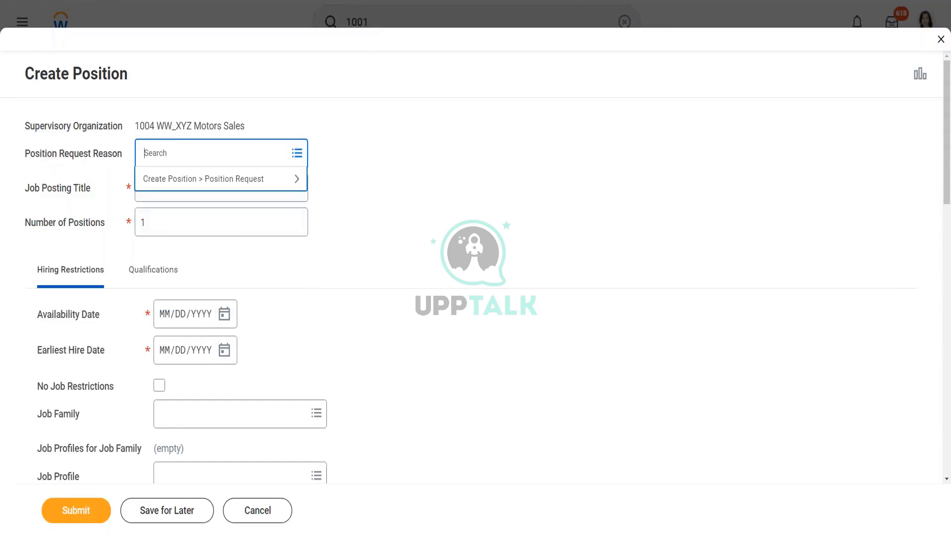
click(195, 179)
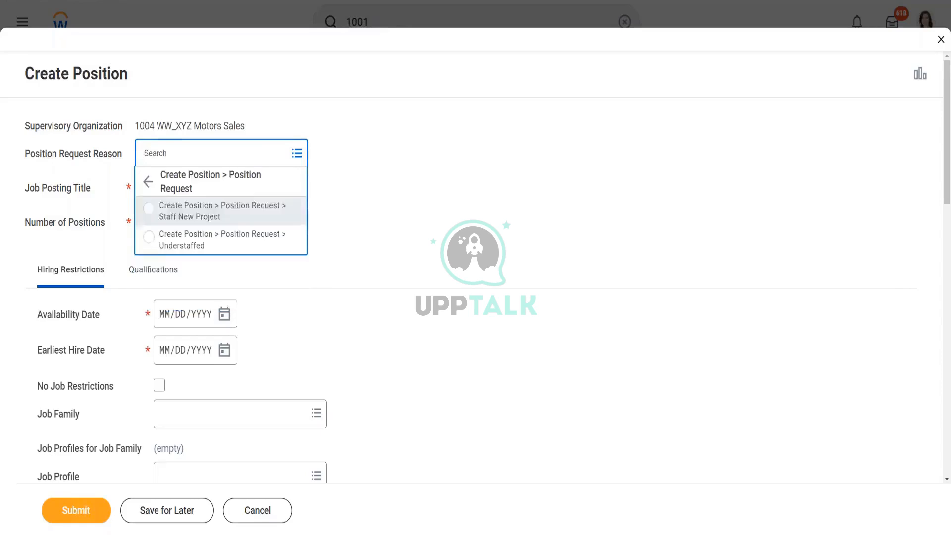
click(239, 217)
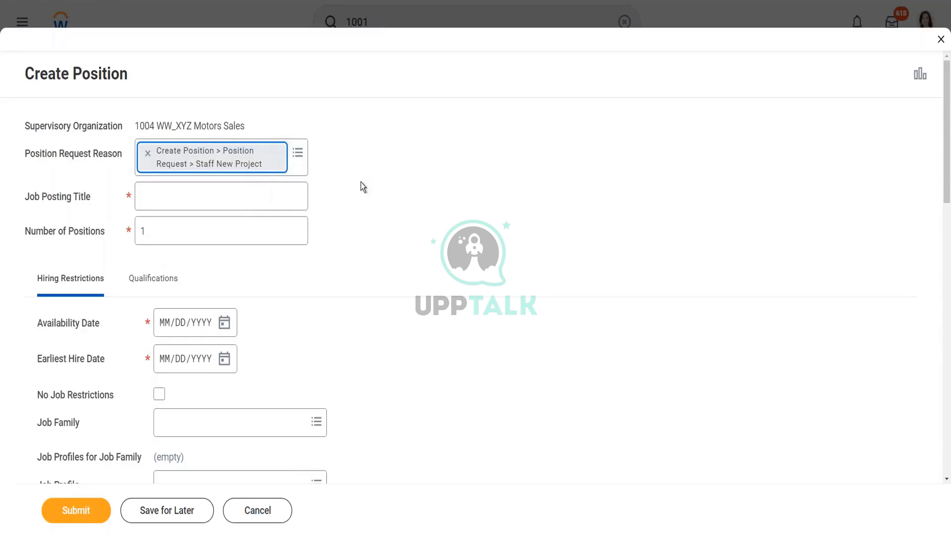
Step: Enter WW_Training Administrator as the Job Posting Title
click(187, 196)
text(WW)
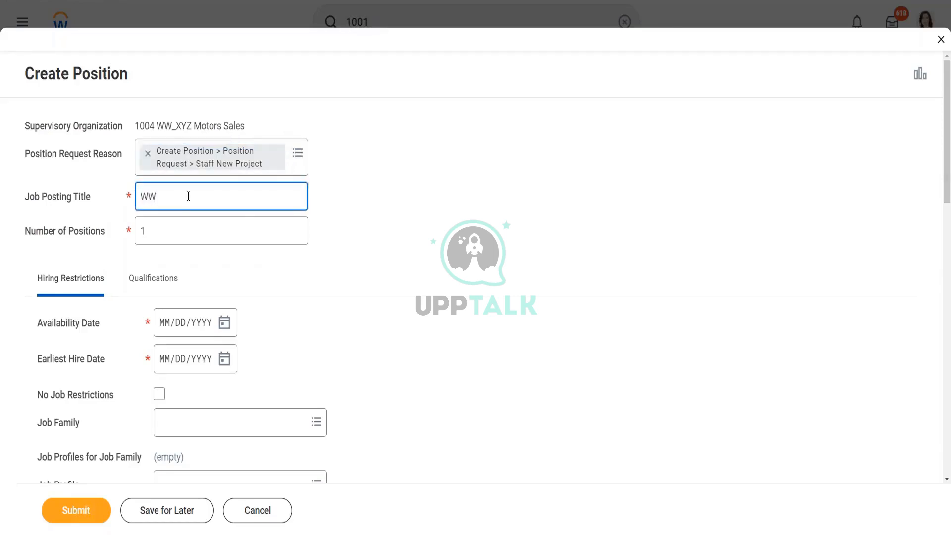
text(_Training Administrator)
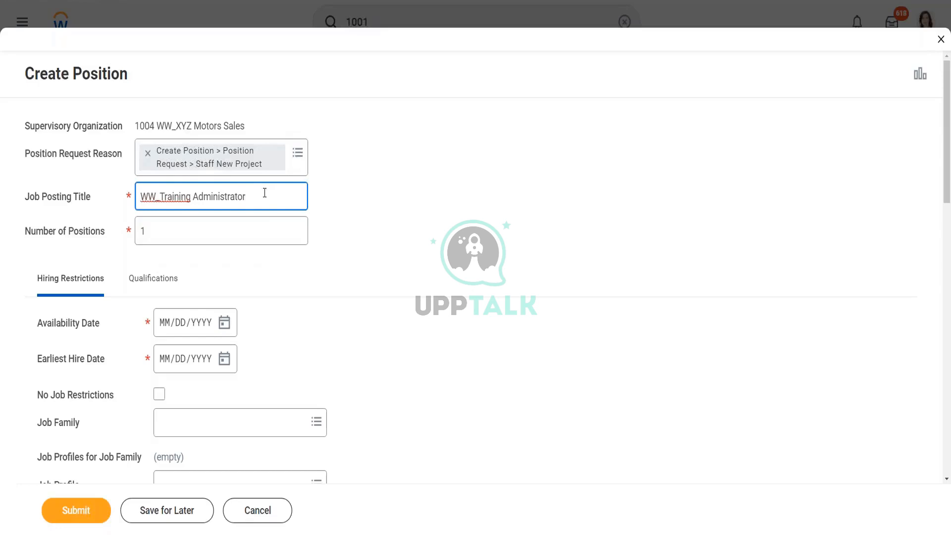
click(160, 229)
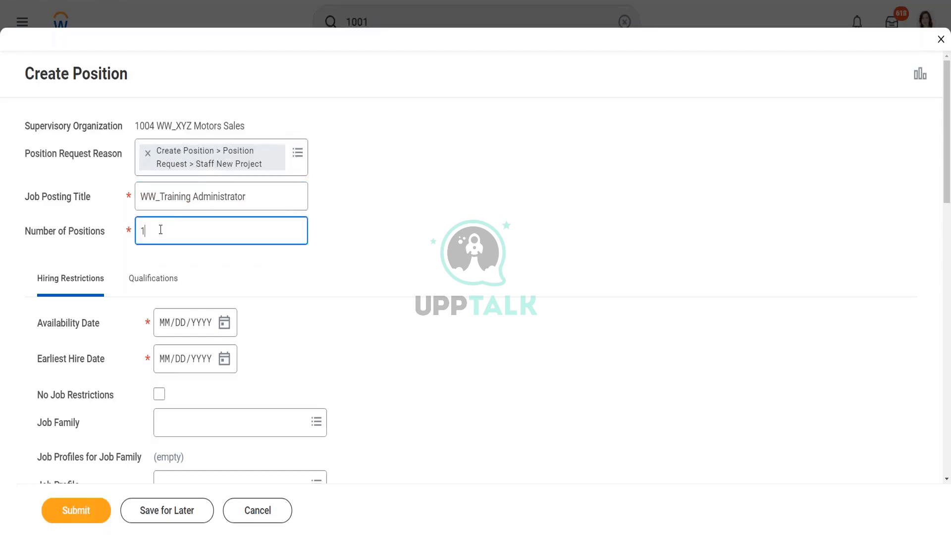
Step: Change Number of Positions from 1 to 2
drag(139, 231, 291, 245)
click(176, 233)
drag(23, 230, 102, 235)
click(119, 236)
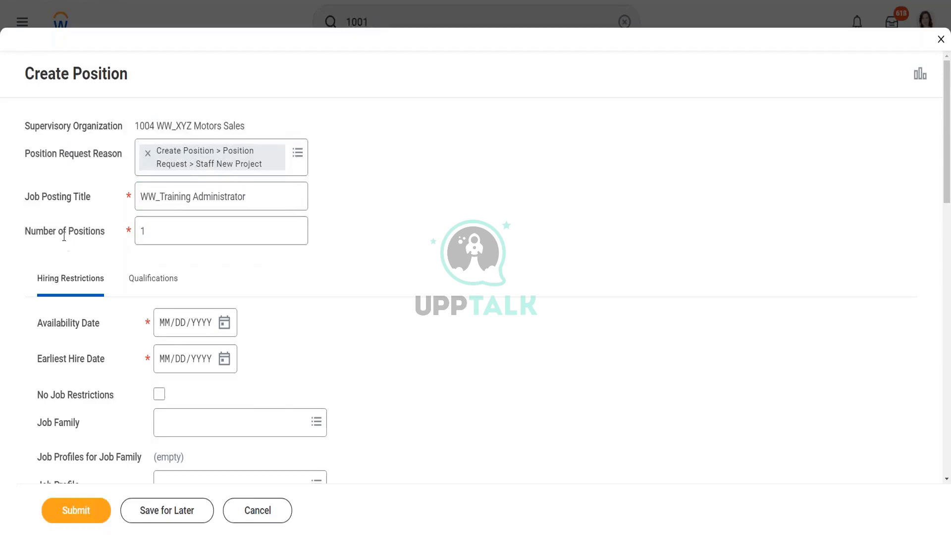
click(176, 229)
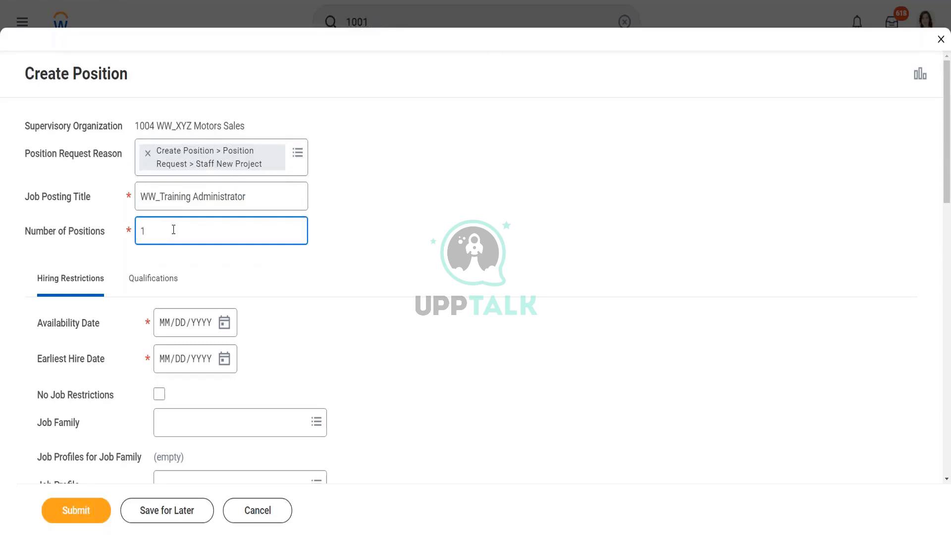
text(2)
key(BackSpace)
text(200)
key(BackSpace)
key(BackSpace)
scroll(414, 201, down, 3)
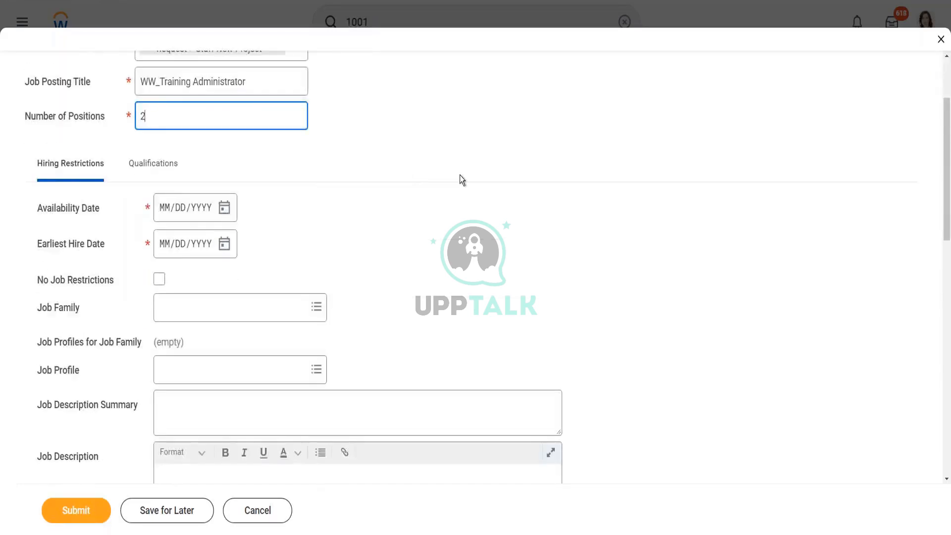
scroll(461, 179, down, 1)
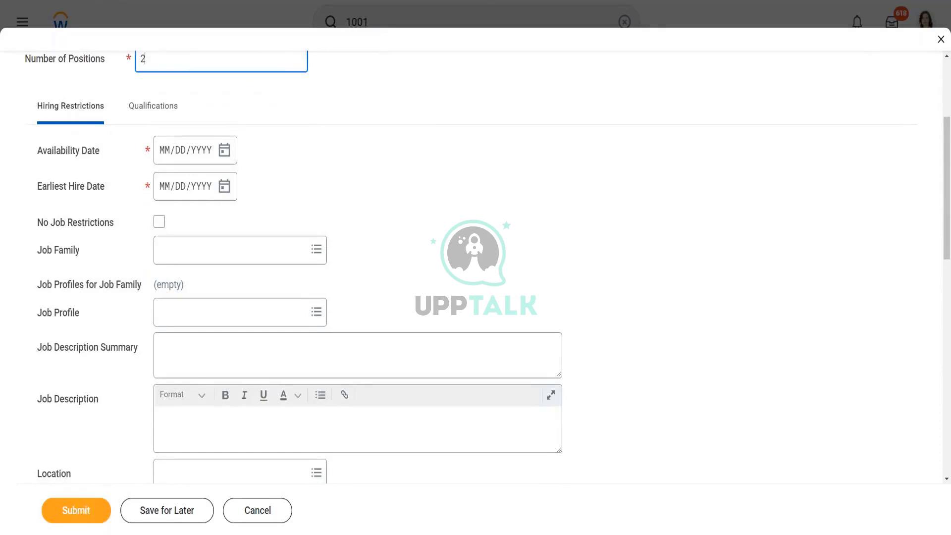
mouse_move(94, 132)
mouse_down()
mouse_move(117, 83)
mouse_move(47, 77)
mouse_move(25, 106)
mouse_move(80, 135)
mouse_move(99, 134)
mouse_up()
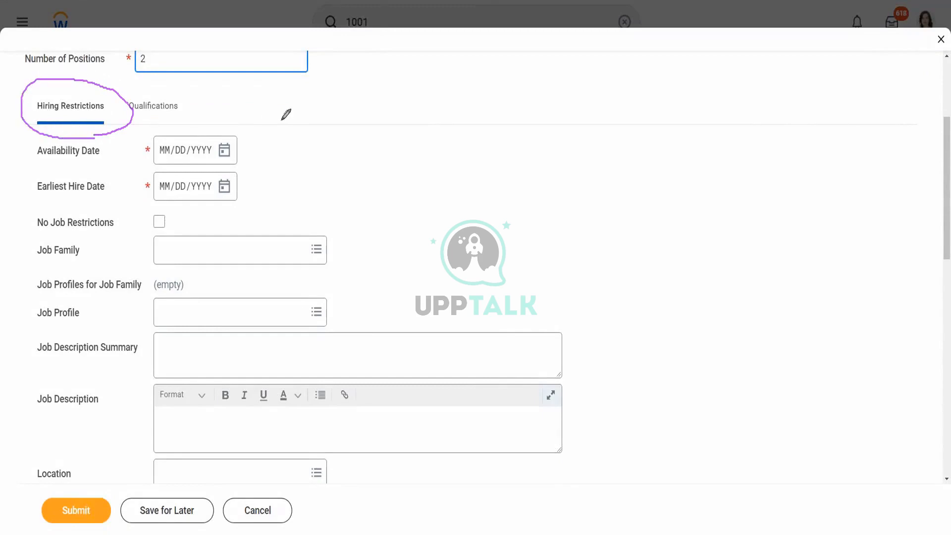